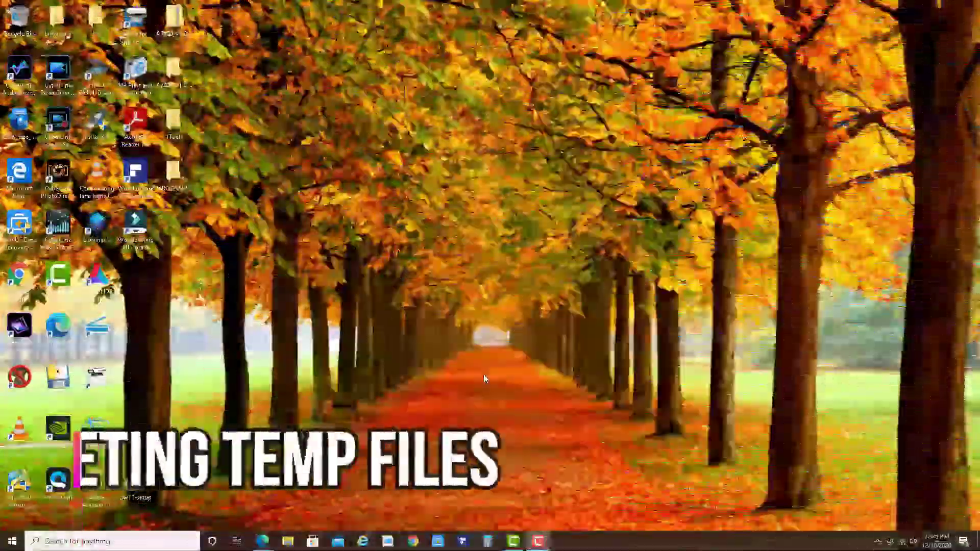
Step: Open File Explorer, go to This PC and browse into Local Disk (C:)
left_click(288, 542)
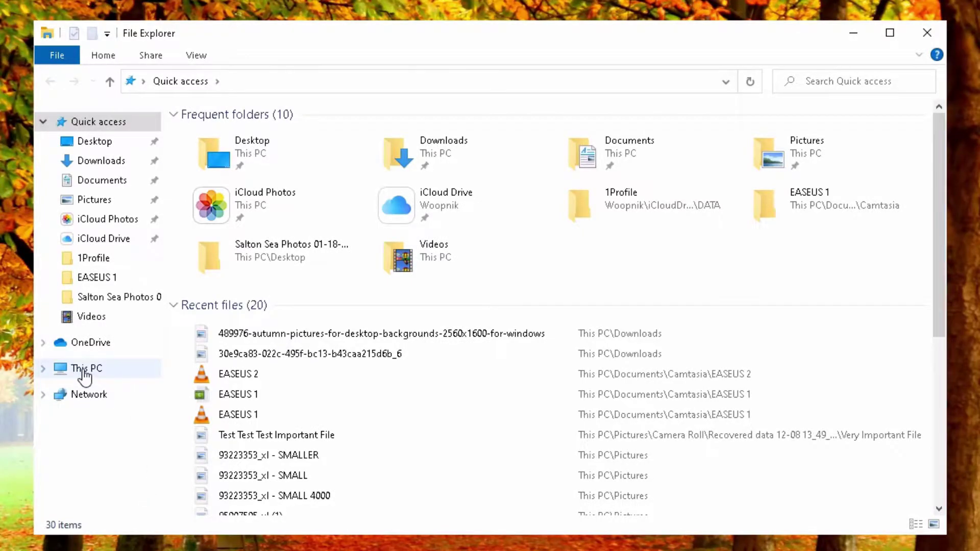
left_click(85, 370)
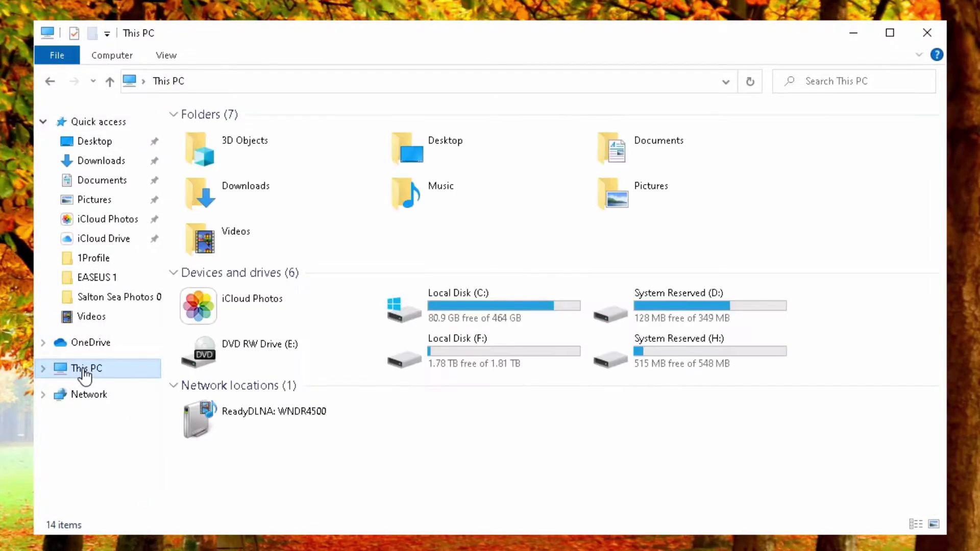
double_click(462, 304)
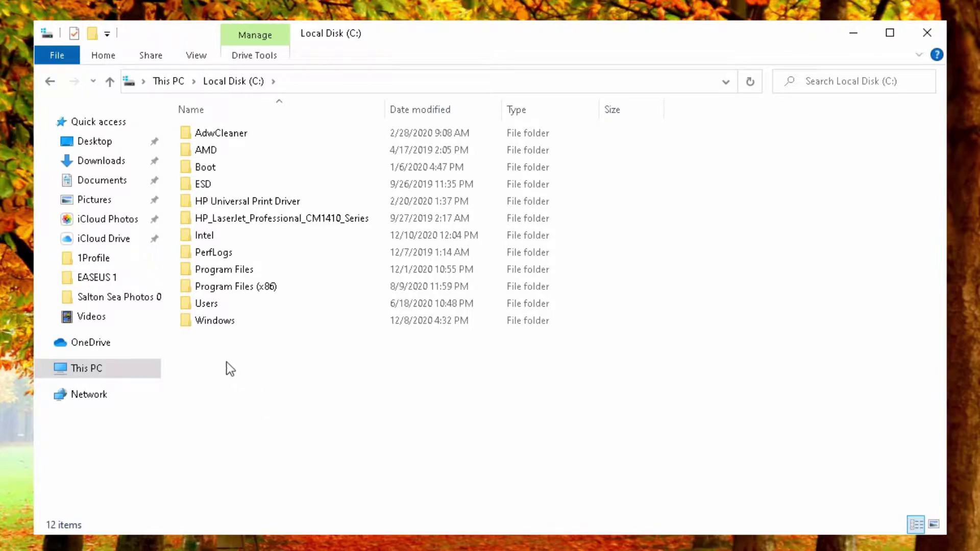
Step: Browse from C: into Windows, then into the SoftwareDistribution folder
double_click(188, 323)
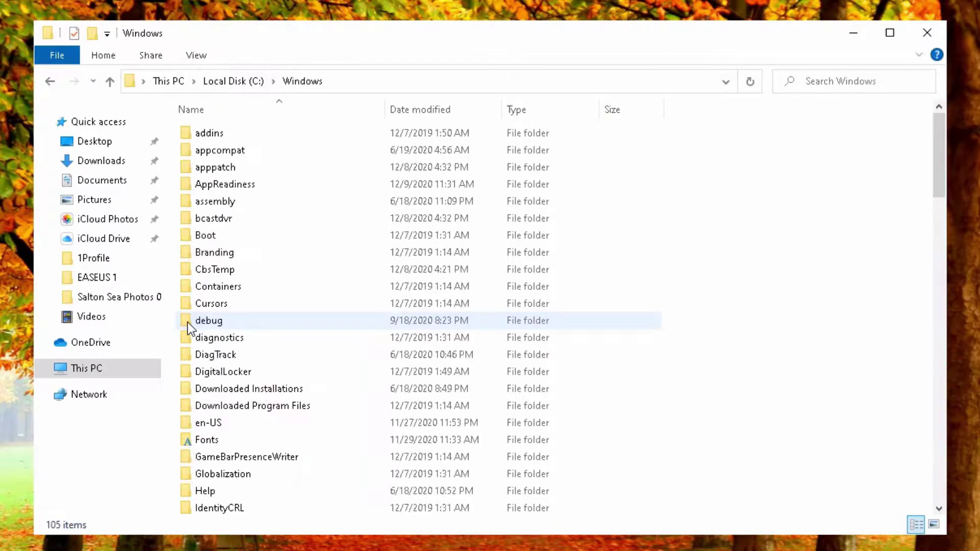
scroll(236, 359, "down", 3)
scroll(236, 360, "down", 8)
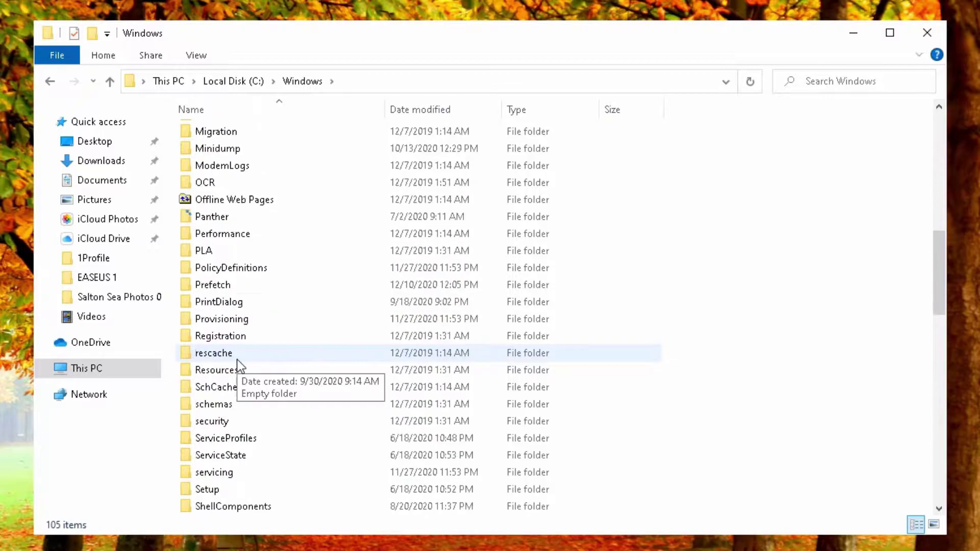
scroll(237, 359, "down", 2)
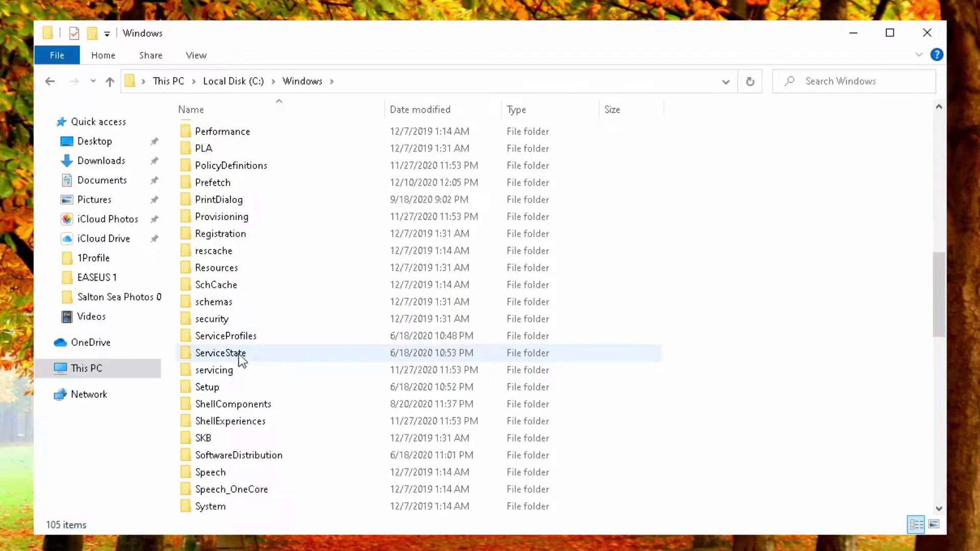
double_click(189, 457)
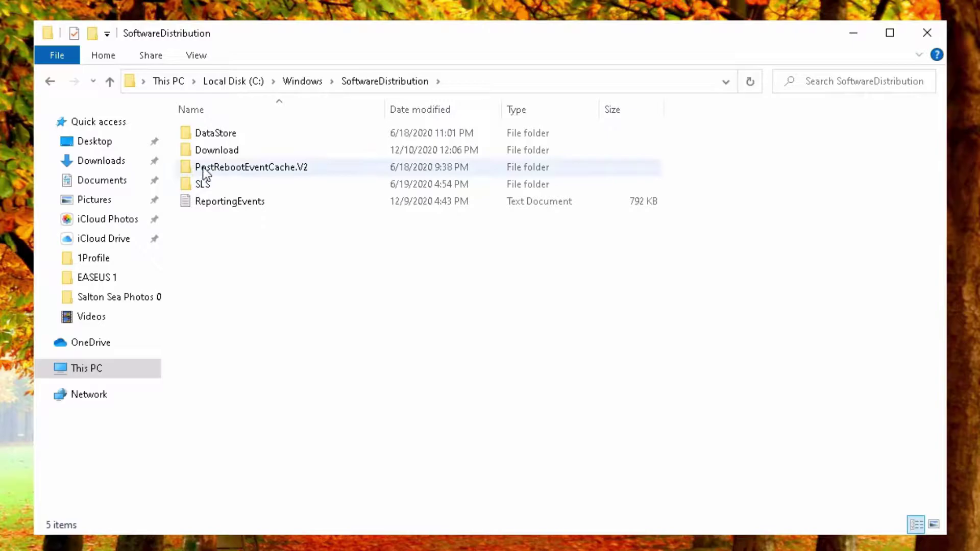
Step: Open the Download folder and select all five of its items
left_click(188, 150)
double_click(189, 150)
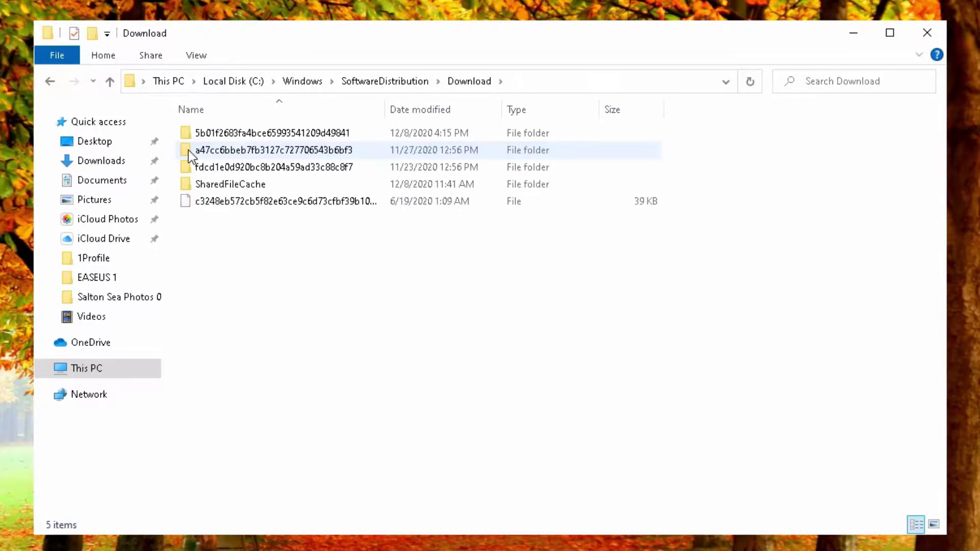
left_click(279, 132)
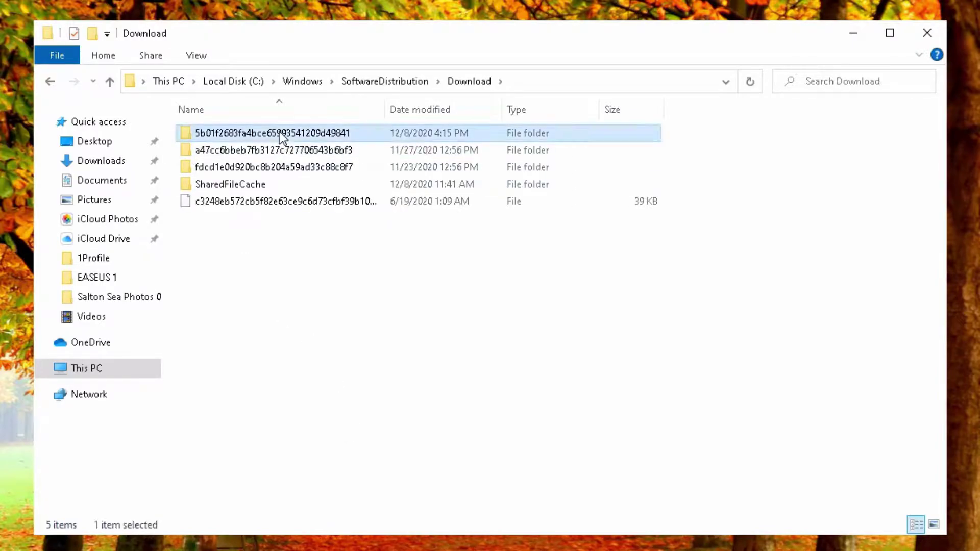
left_click(312, 201, "shift")
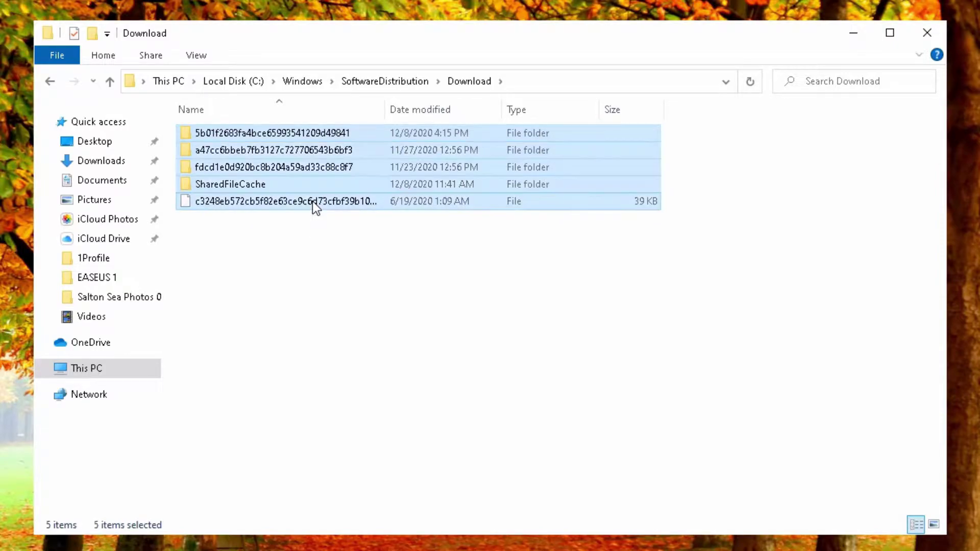
Step: Confirm the five selected update downloads total 817 MB, then delete them
right_click(306, 162)
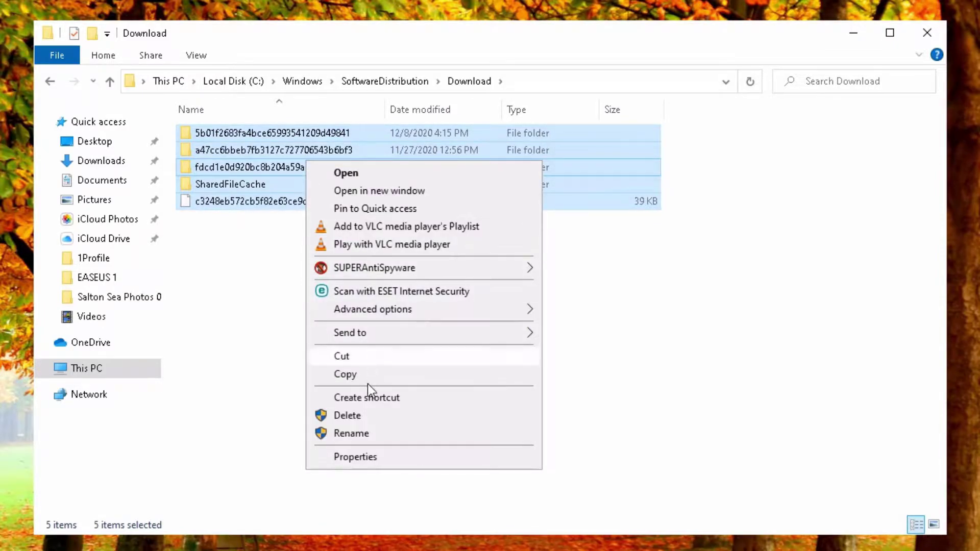
left_click(370, 458)
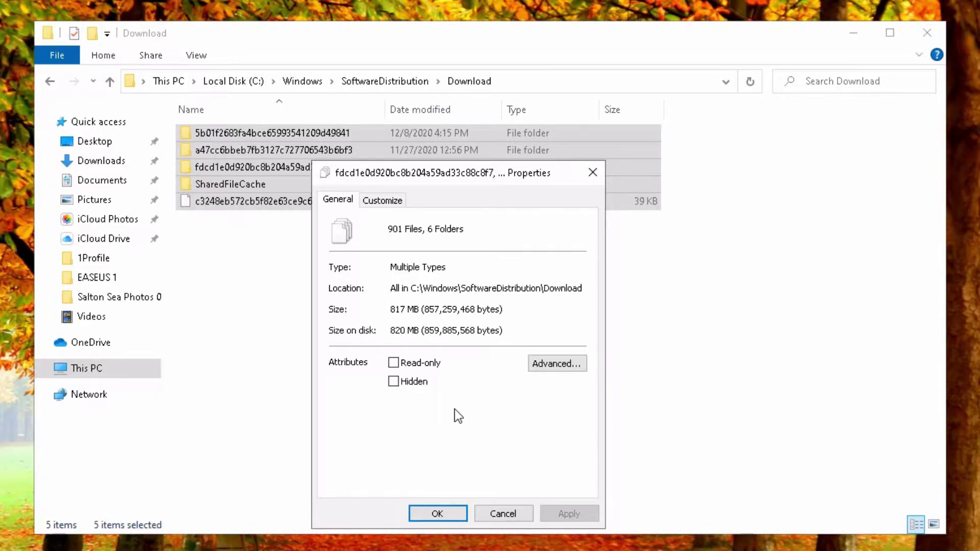
left_click(449, 515)
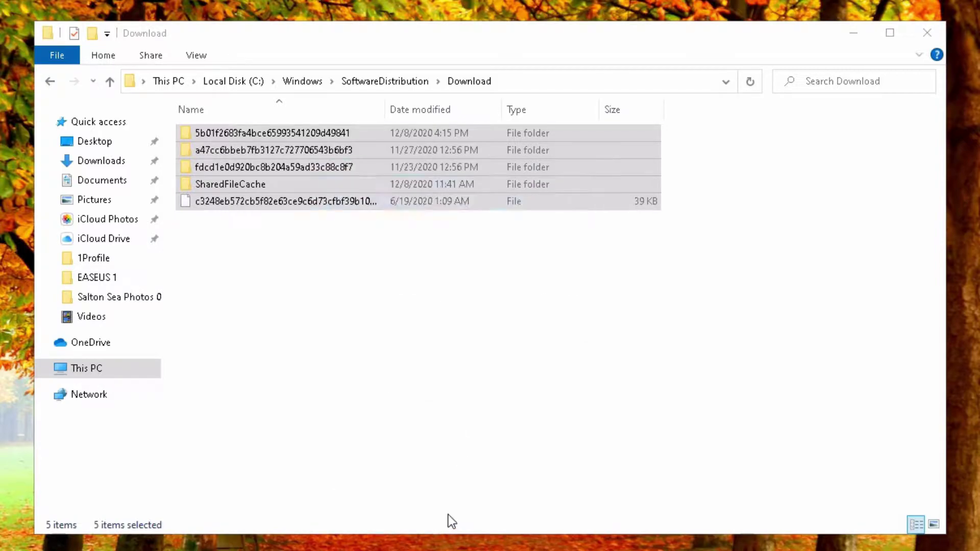
right_click(339, 154)
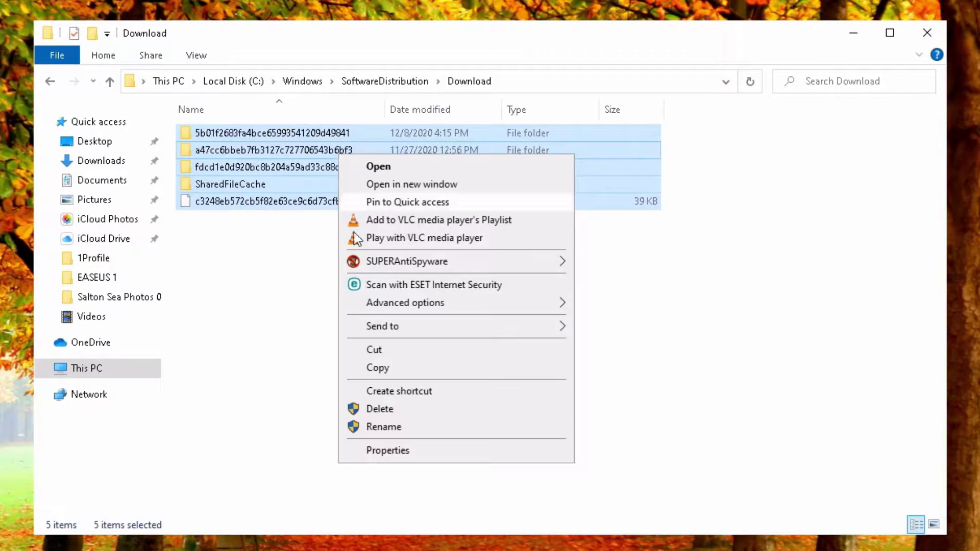
left_click(375, 409)
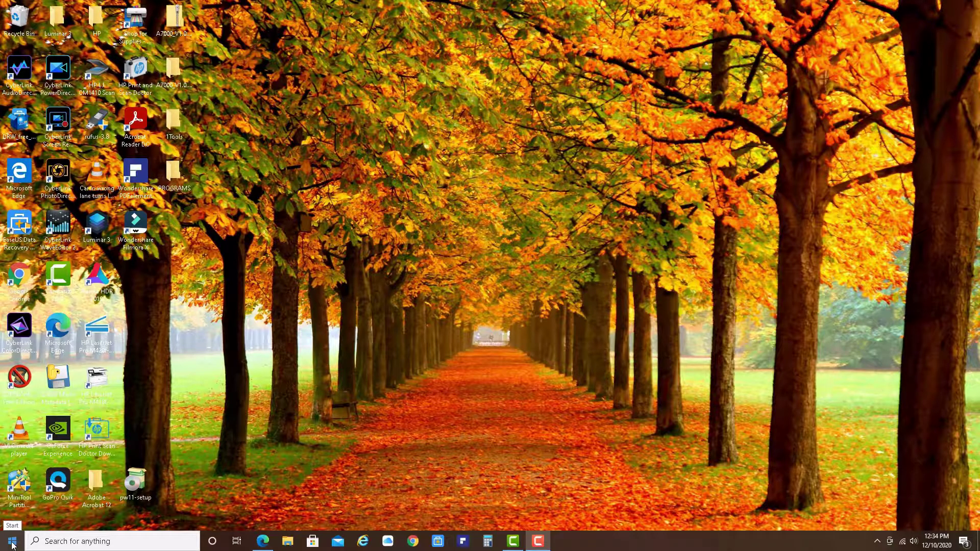
Step: Run %temp% from the Start menu's Run dialog to open the user Temp folder
right_click(12, 545)
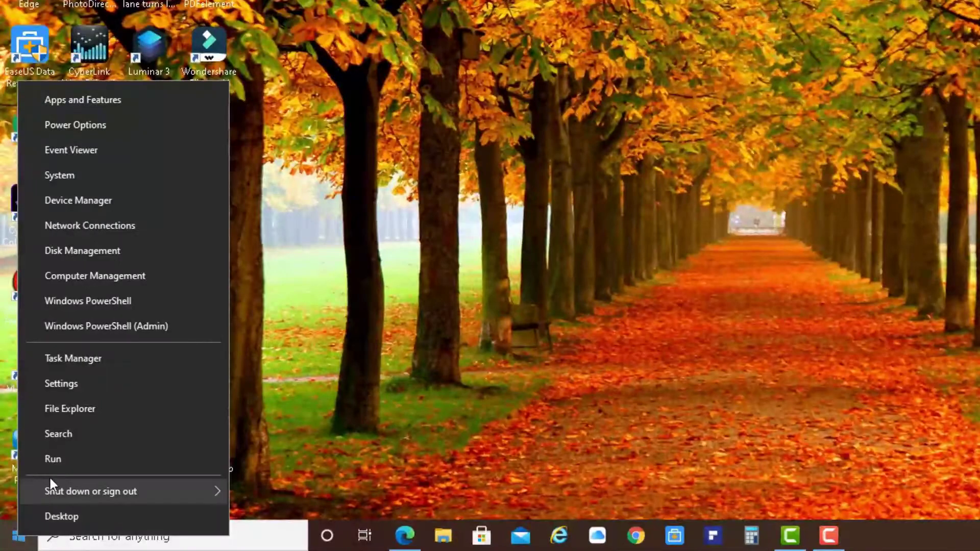
left_click(82, 457)
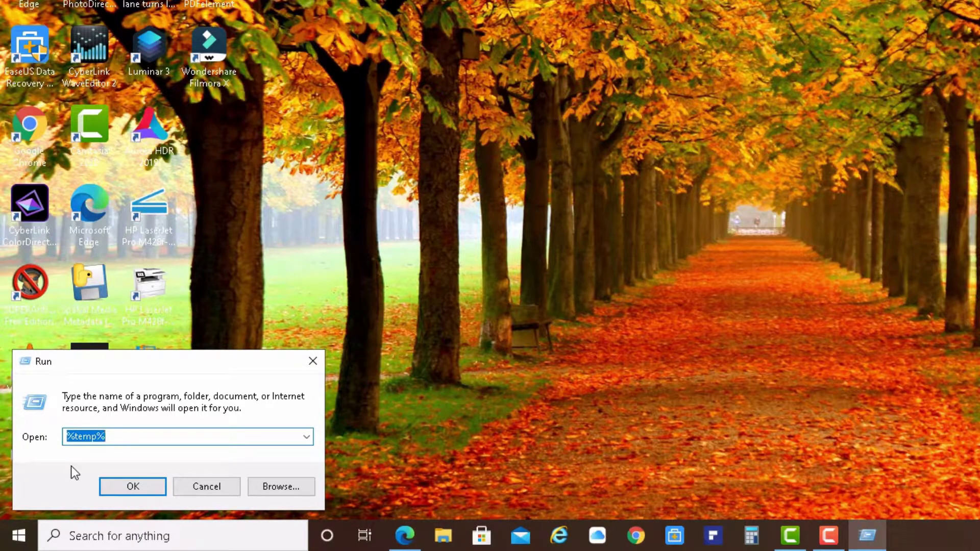
key("BackSpace")
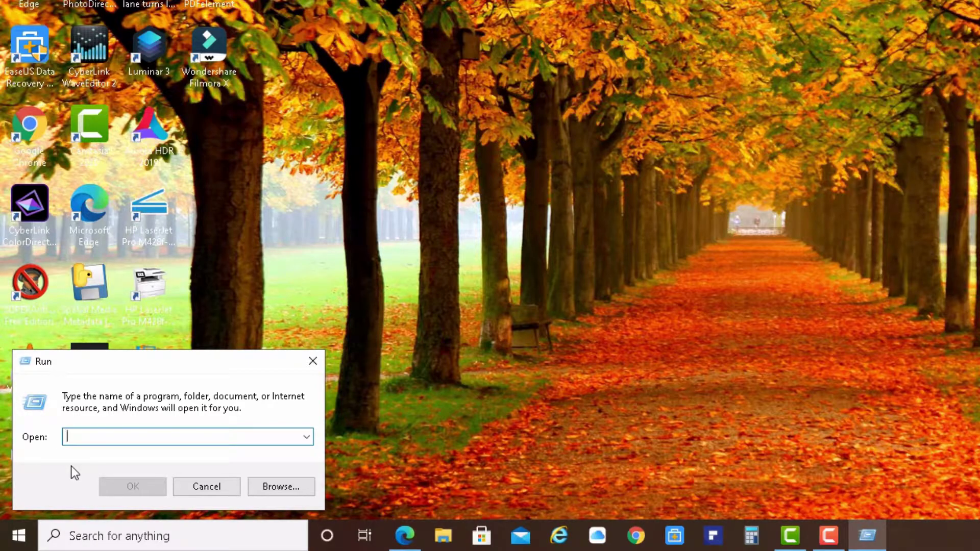
type("%te")
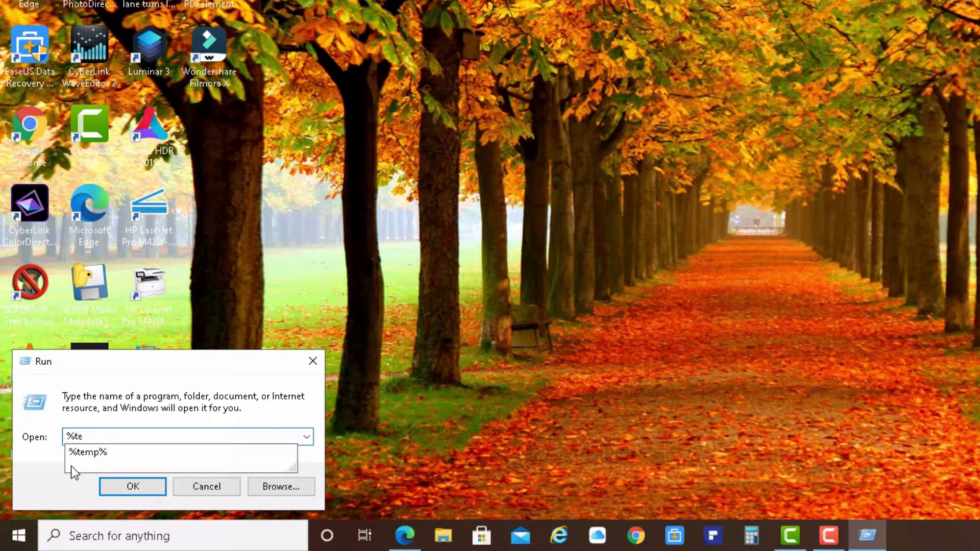
type("mp%")
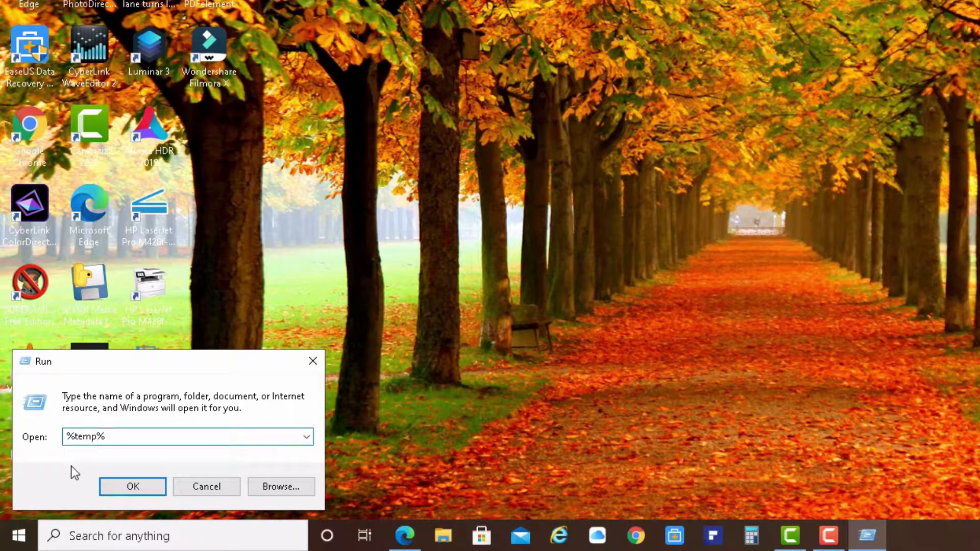
key("Return")
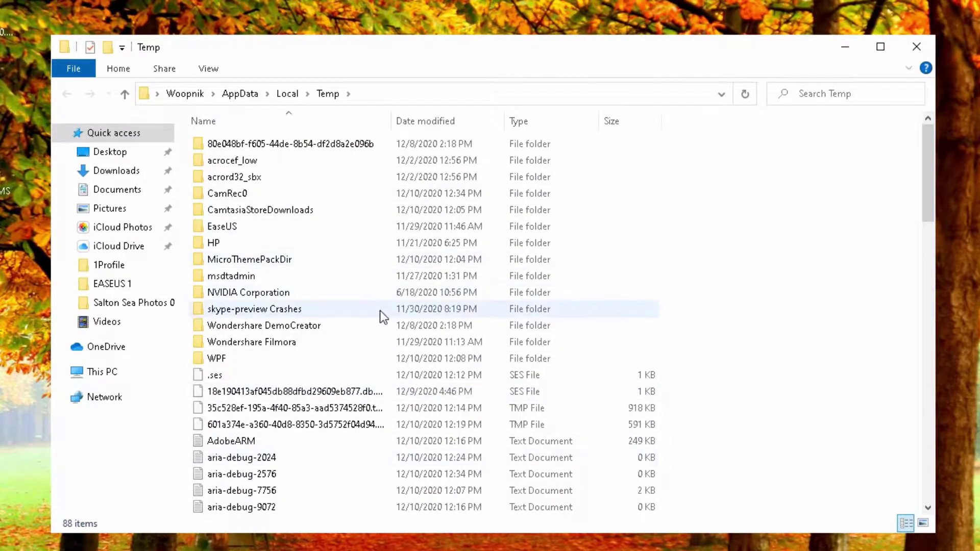
Step: Select all 88 Temp items and check their size: 4.48 MB, 97 files, 19 folders
scroll(380, 310, "down", 12)
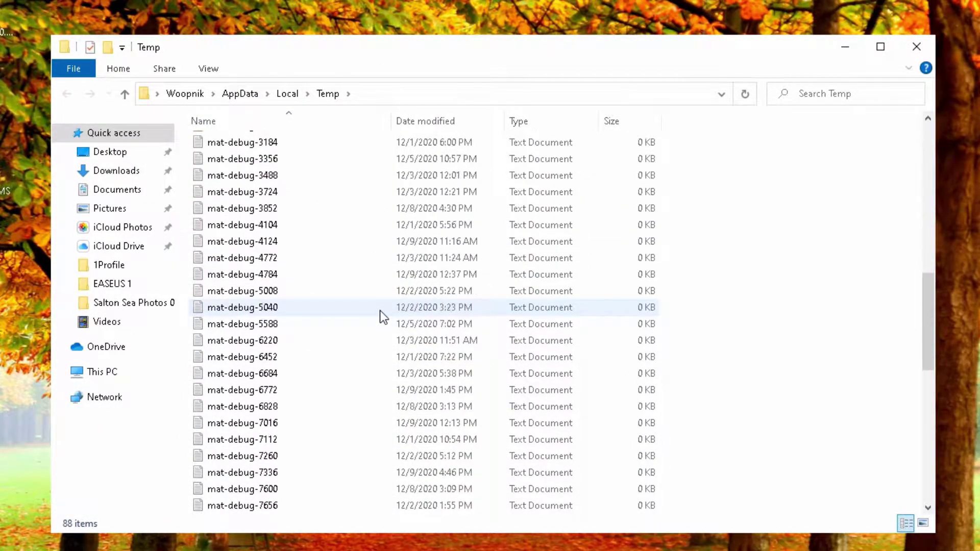
scroll(379, 310, "down", 12)
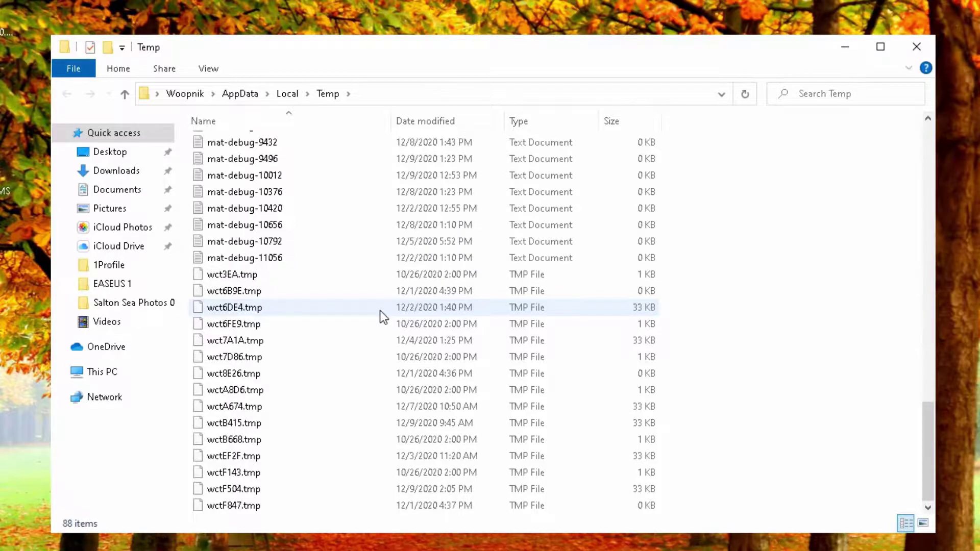
scroll(380, 310, "up", 20)
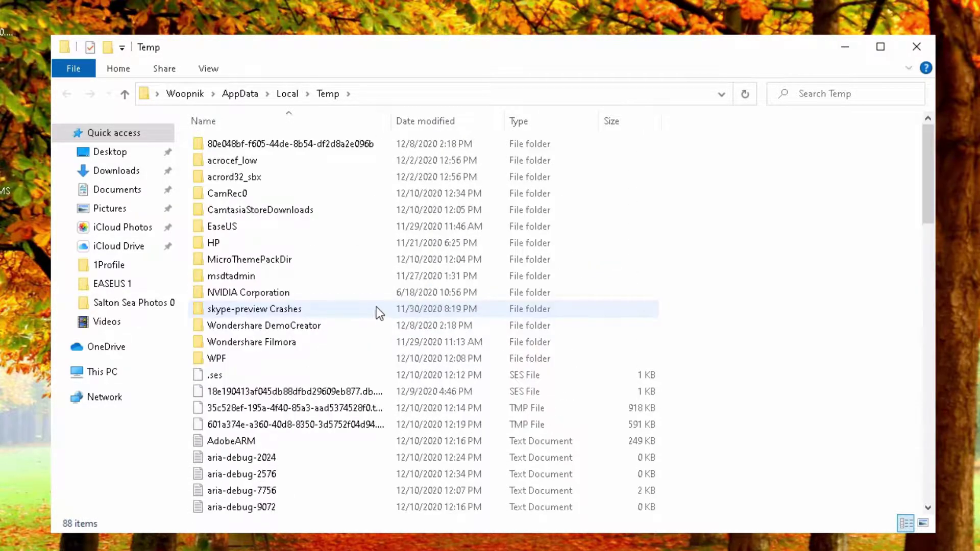
left_click(347, 145)
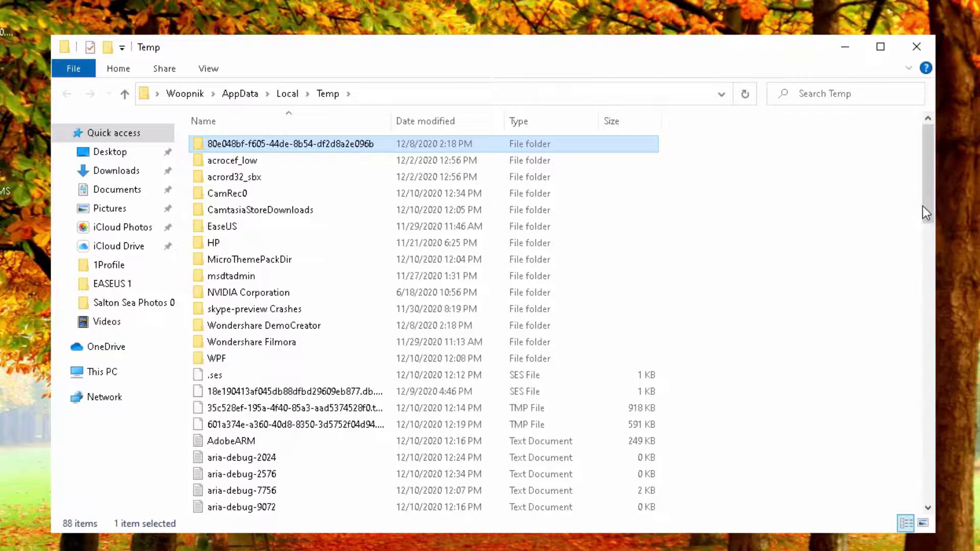
left_click_drag(924, 206, 932, 507)
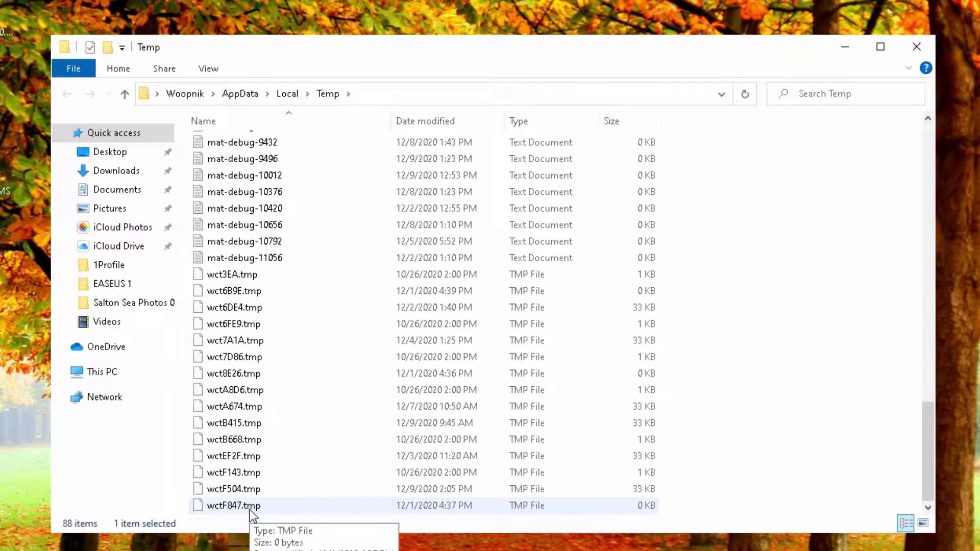
key("ctrl+a")
right_click(357, 319)
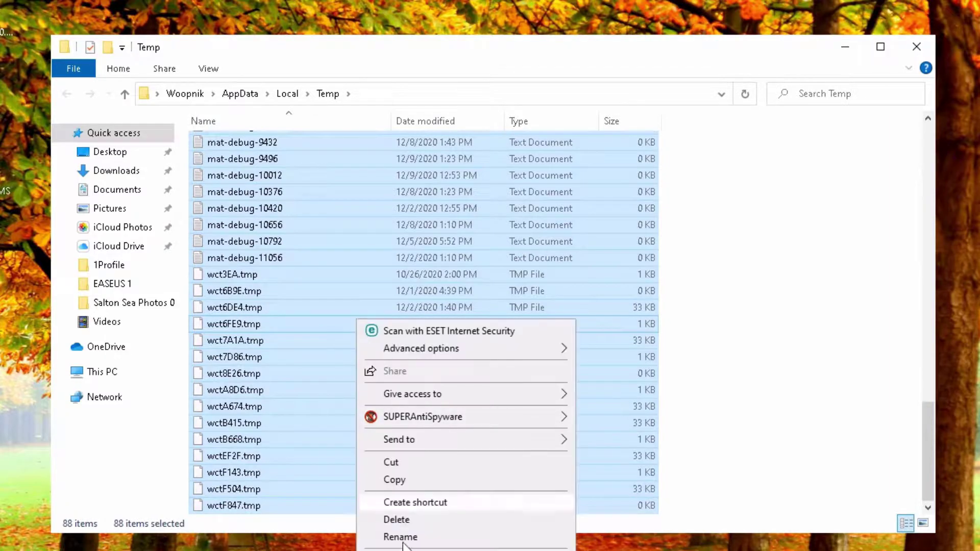
key("alt+Return")
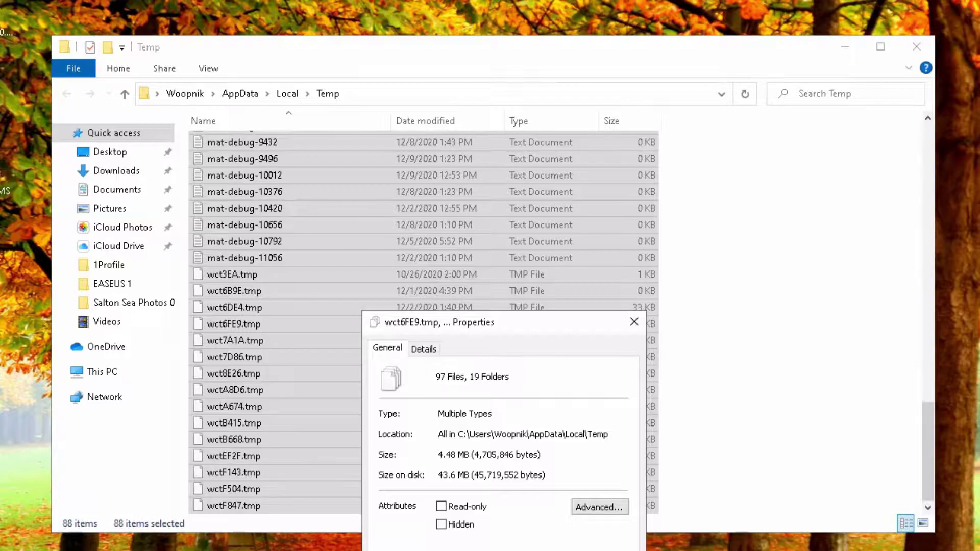
key("Escape")
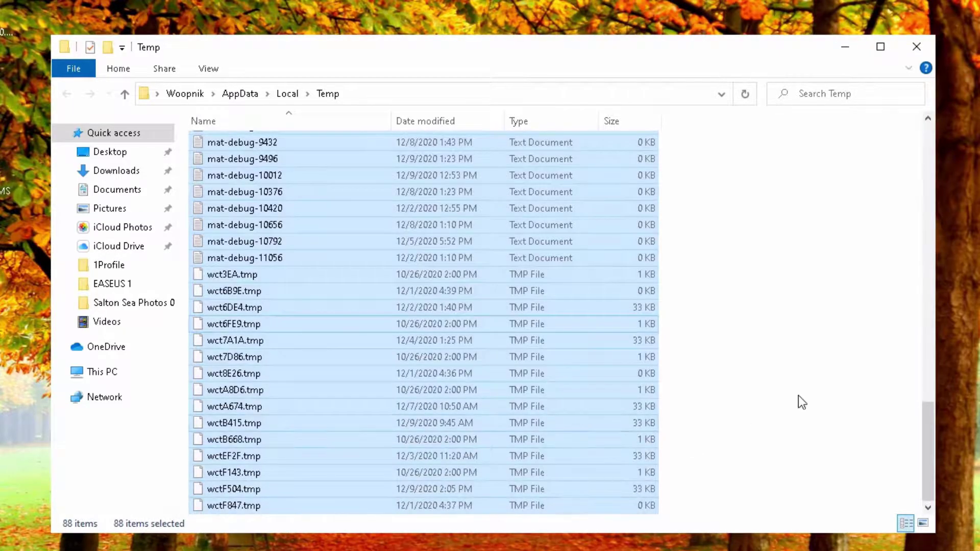
scroll(543, 390, "up", 20)
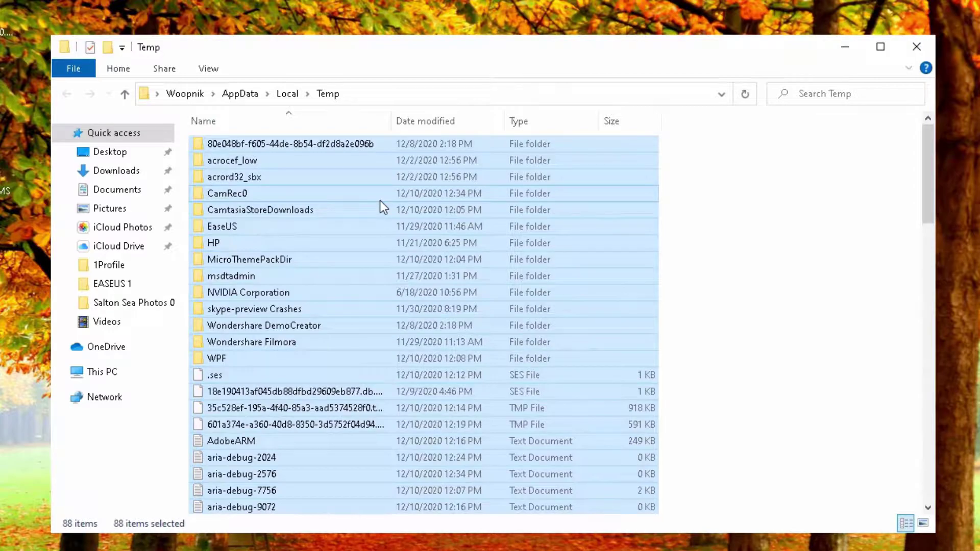
Step: Deselect CamRec0 and CamtasiaStoreDownloads, then delete the remaining selected Temp items
left_click(197, 194, "ctrl")
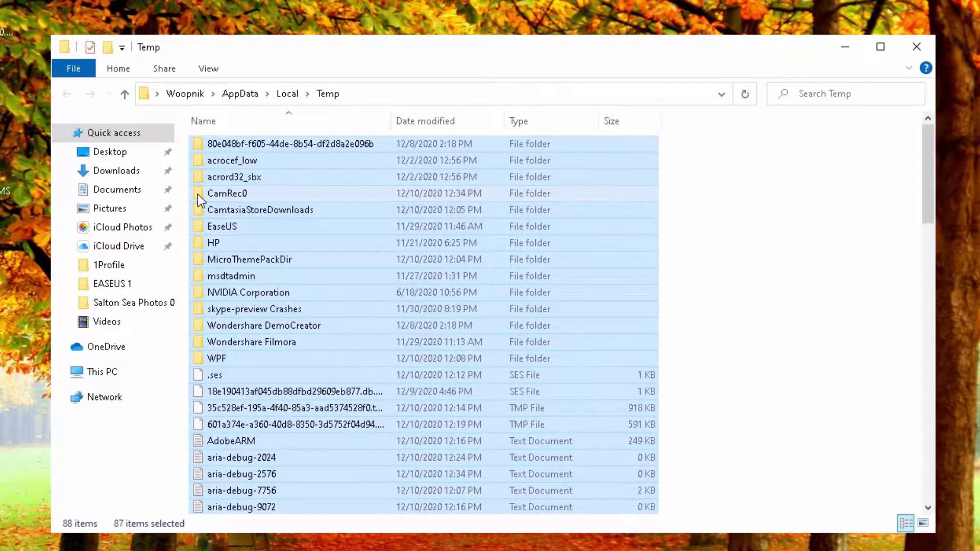
left_click(199, 210, "ctrl")
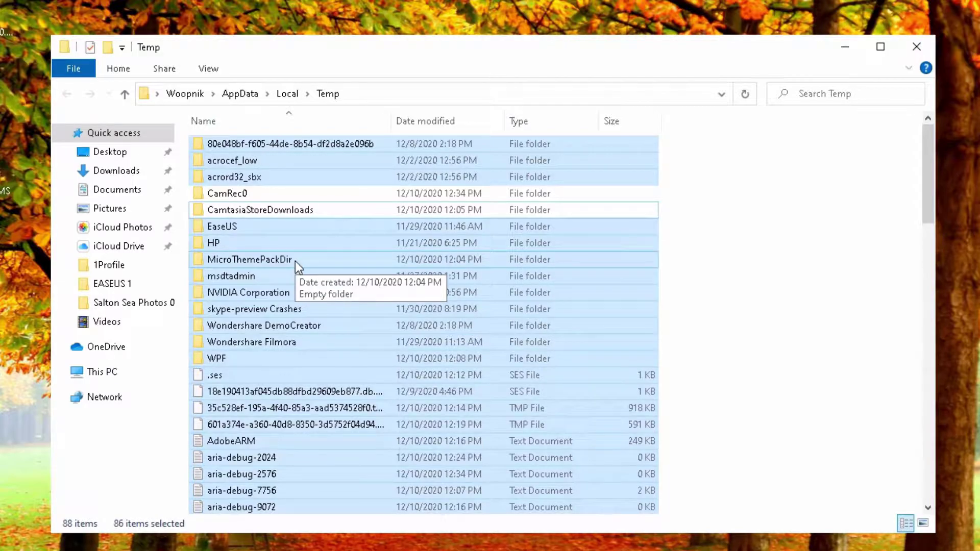
key("Delete")
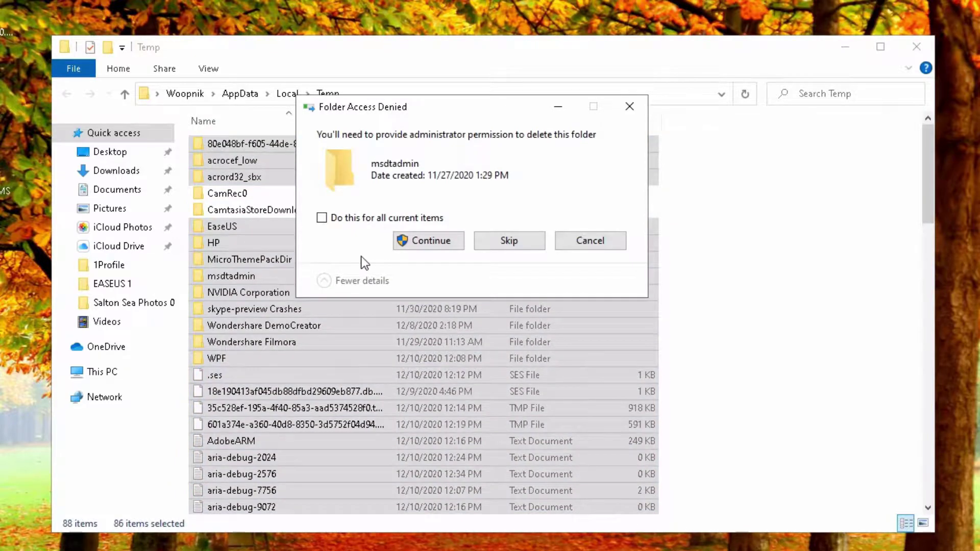
Step: Grant administrator permission for all items and skip those in use, leaving 6 items
left_click(321, 219)
left_click(422, 243)
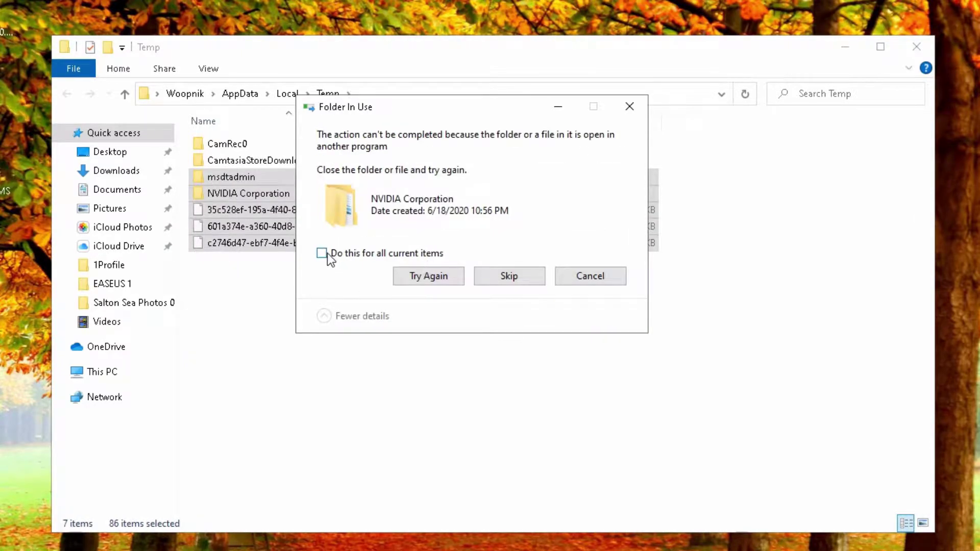
left_click(417, 276)
left_click(319, 254)
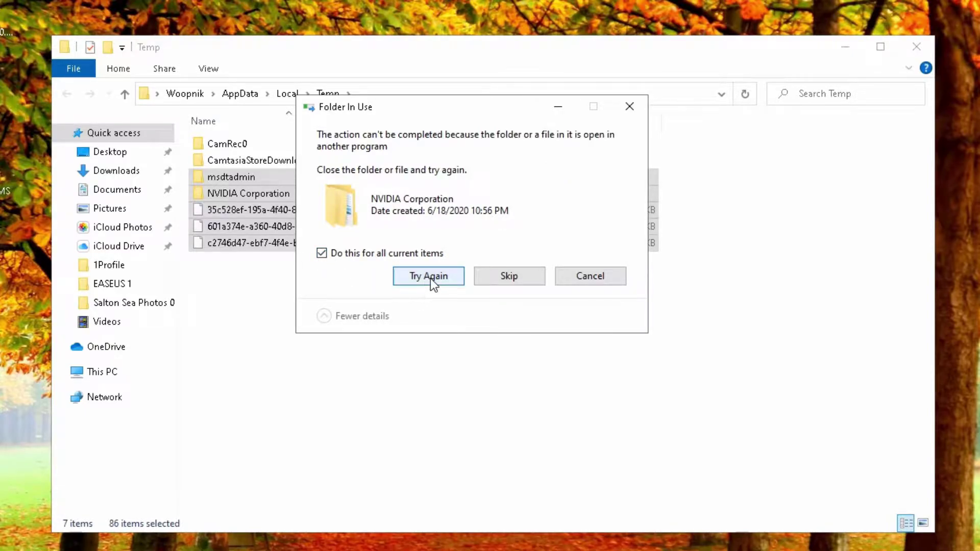
left_click(506, 278)
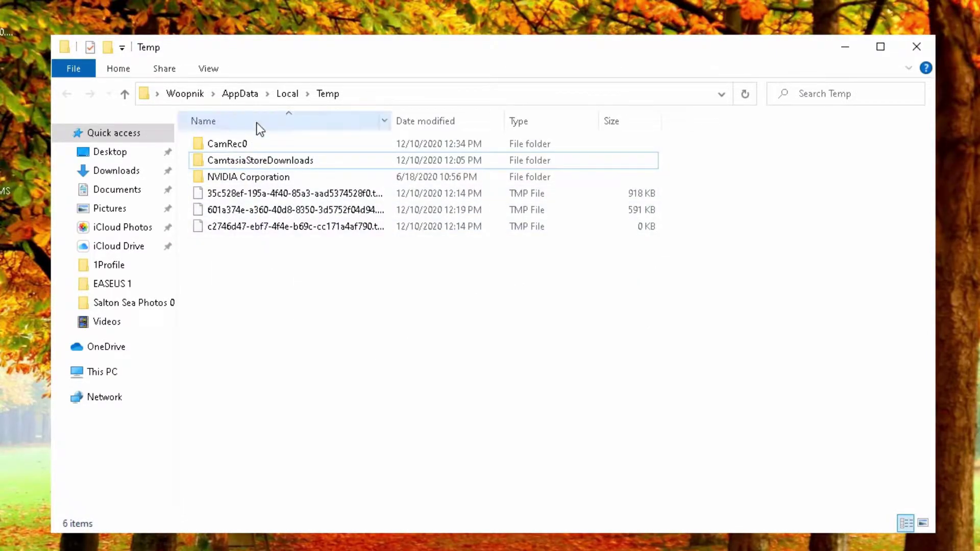
left_click(260, 160)
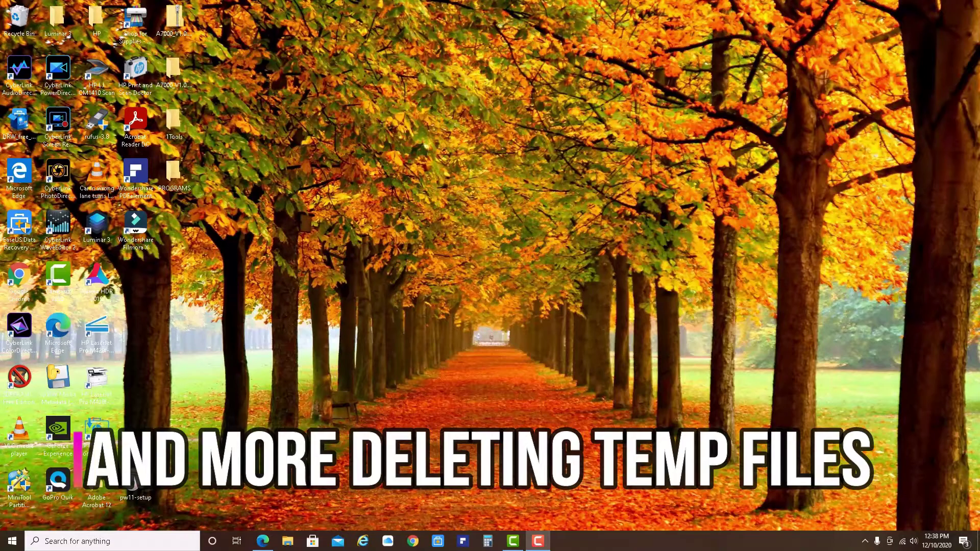
Step: Run 'temp' from the Run dialog to reach the system Temp folder's access prompt
right_click(13, 542)
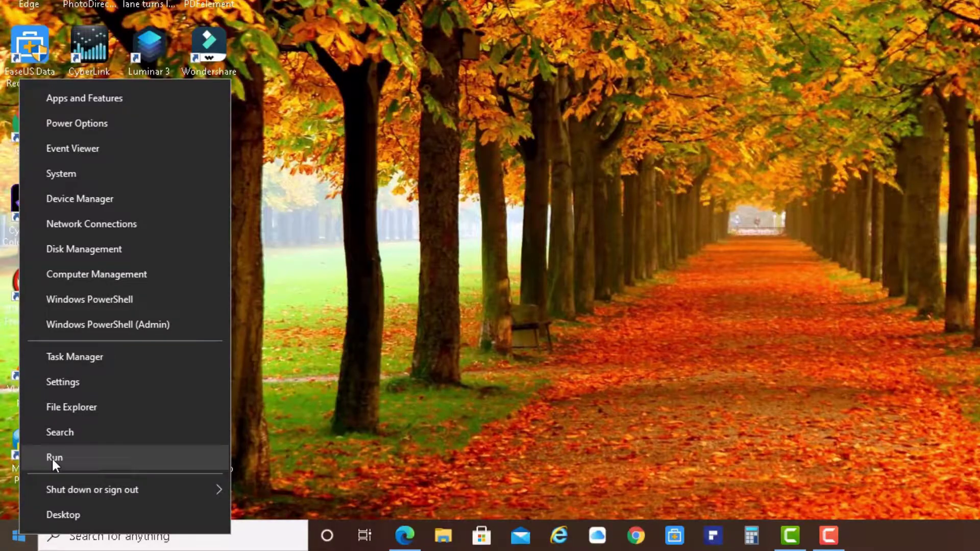
left_click(53, 458)
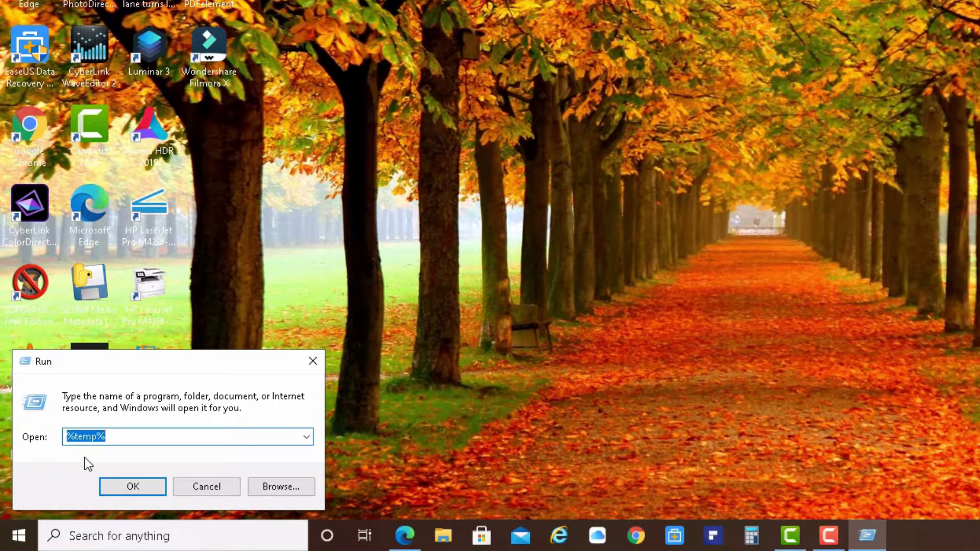
key("BackSpace")
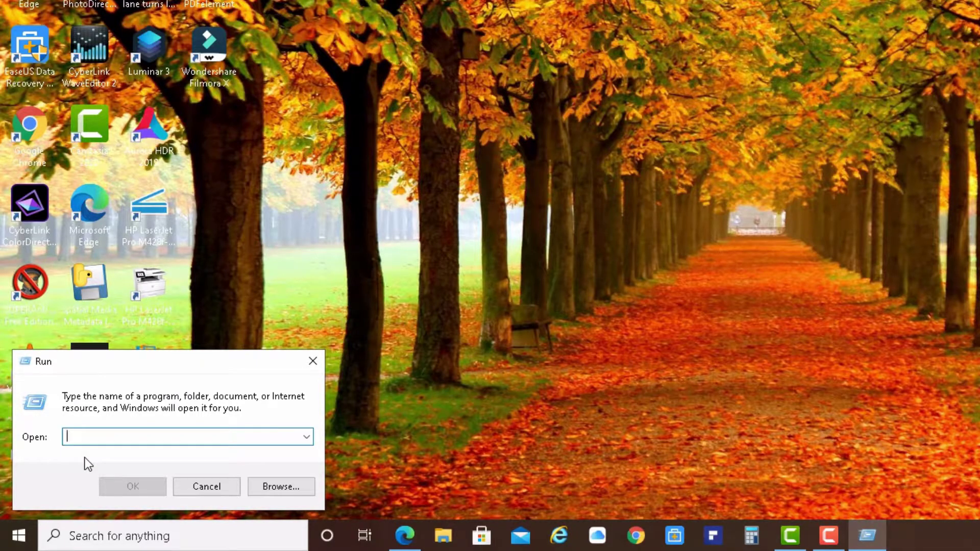
type("te")
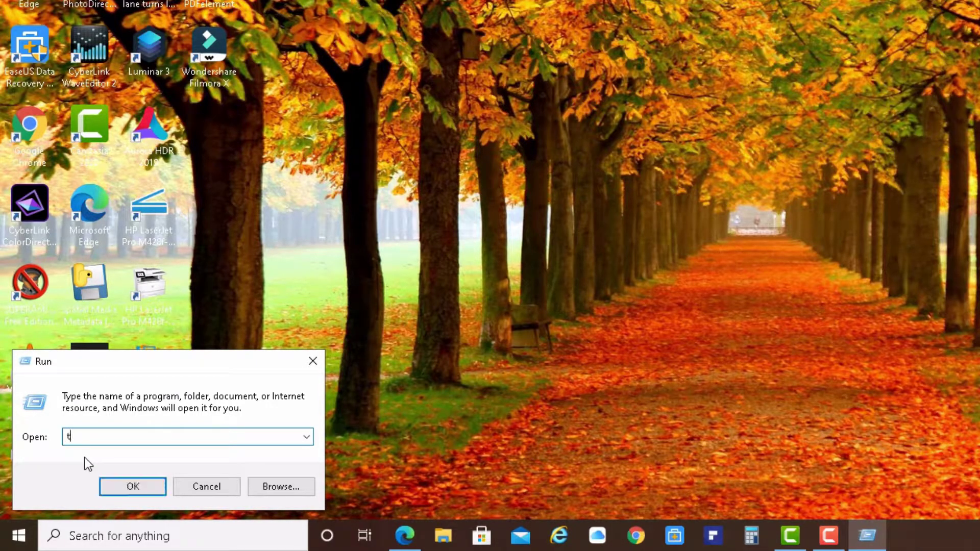
type("mp")
key("Return")
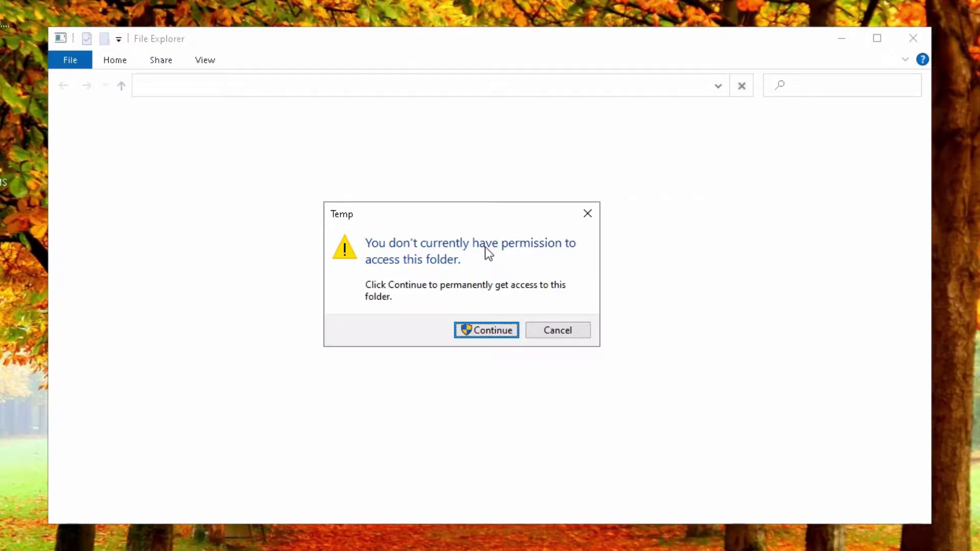
Step: Grant access to C:\Windows\Temp, select all 22 items and check their total size
left_click(486, 330)
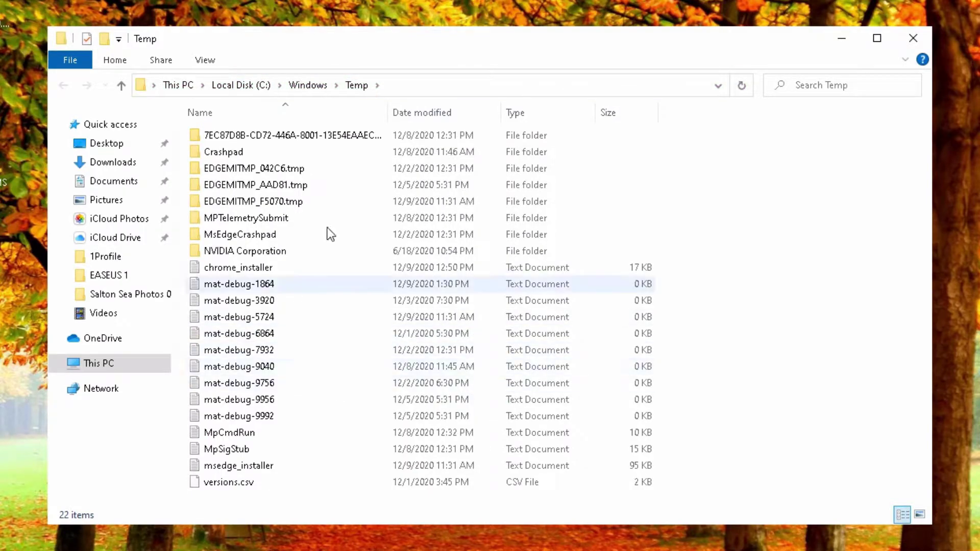
left_click(264, 137)
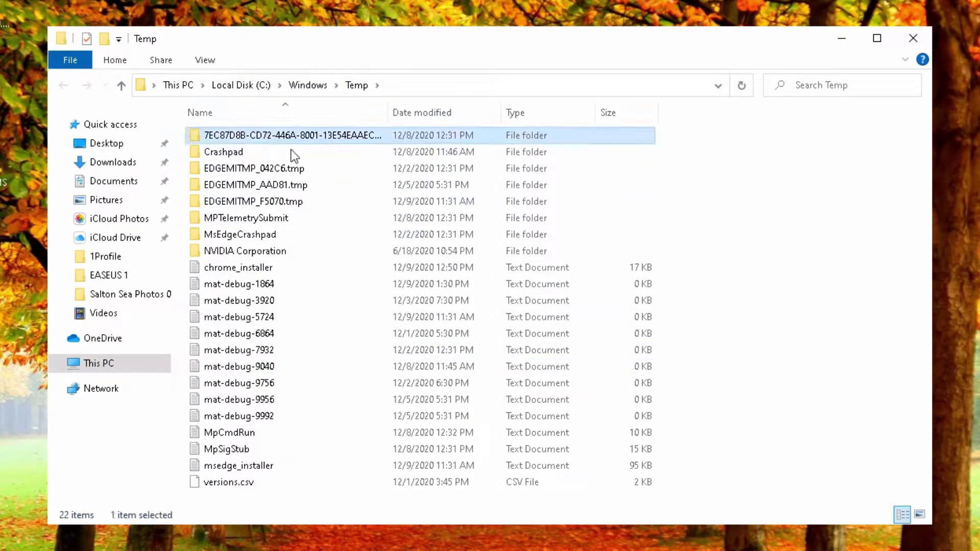
left_click(254, 485, "shift")
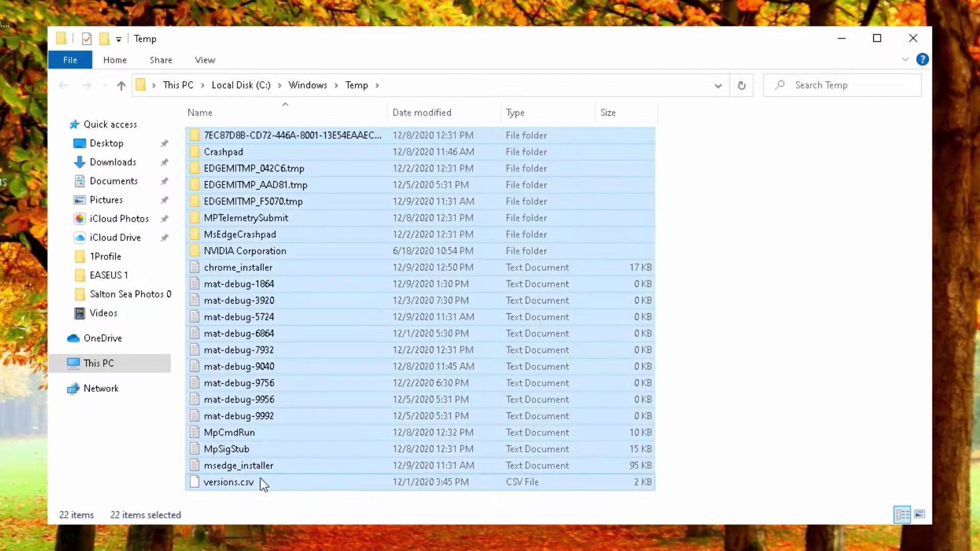
right_click(341, 312)
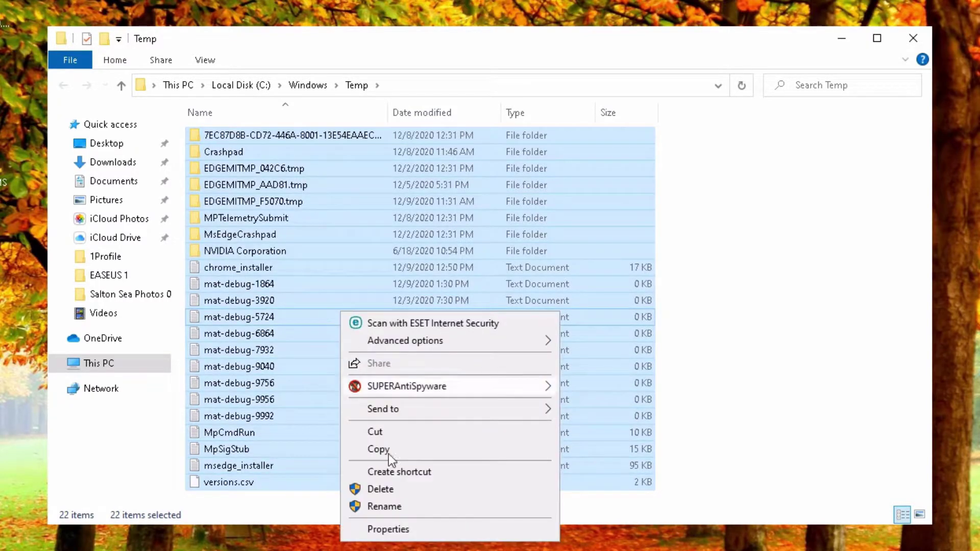
left_click(388, 529)
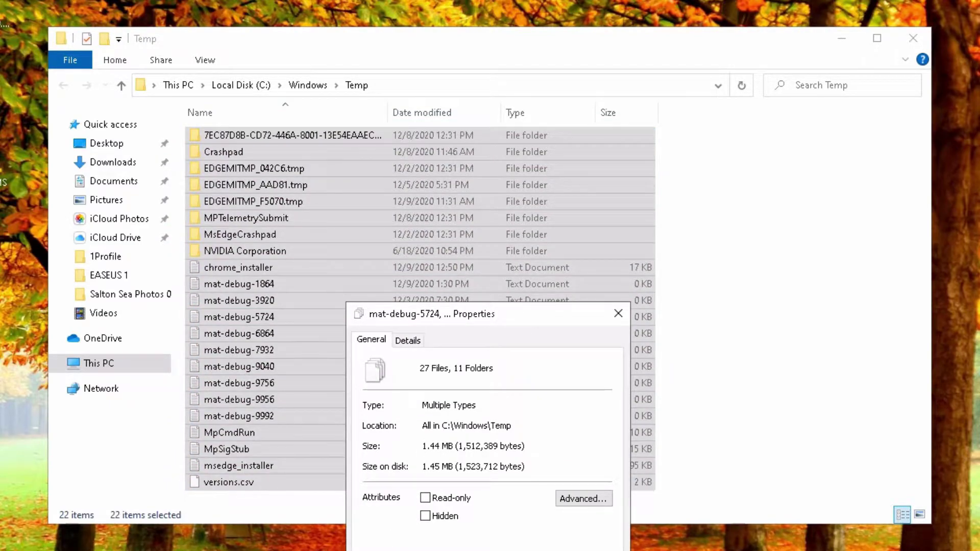
key("Escape")
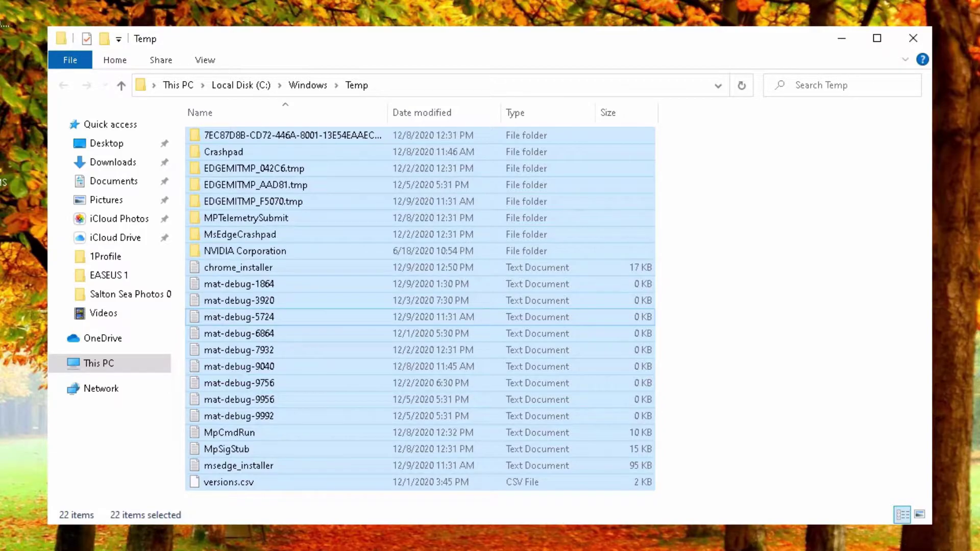
Step: Delete the 22 items as administrator, skipping the in-use NVIDIA Corporation folder
key("Delete")
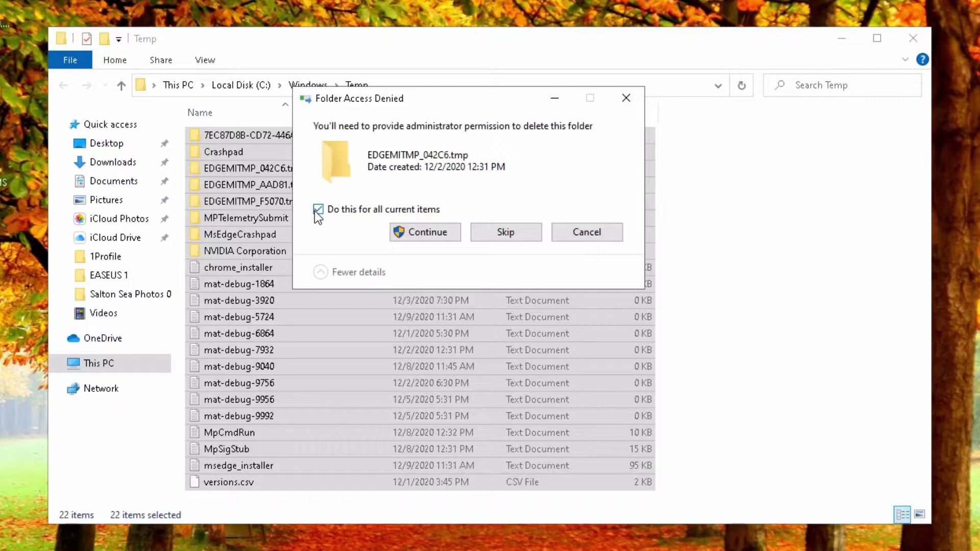
left_click(432, 233)
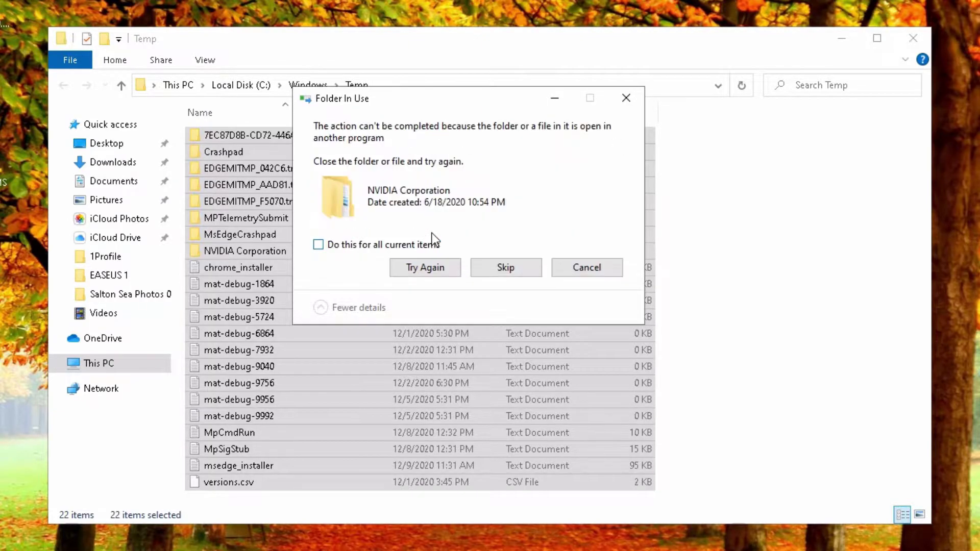
left_click(319, 246)
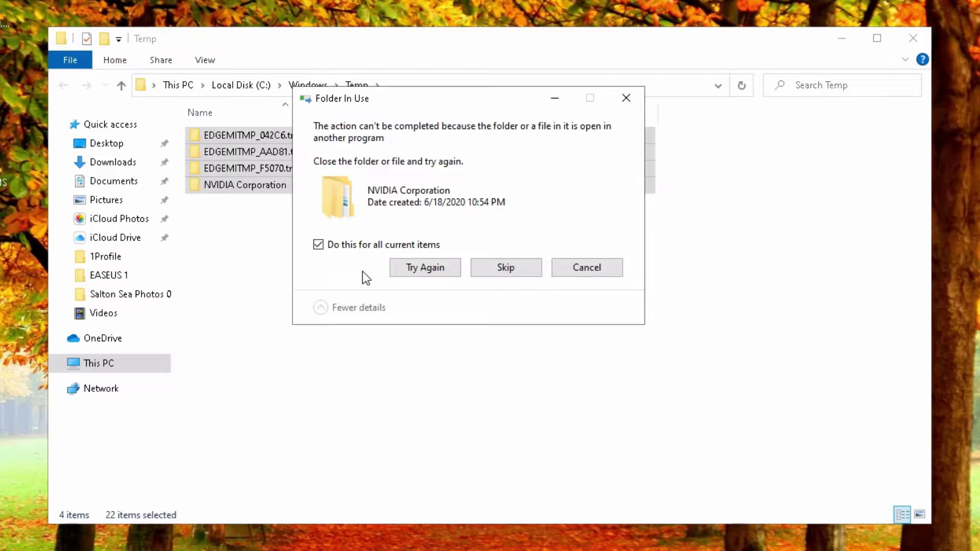
left_click(501, 268)
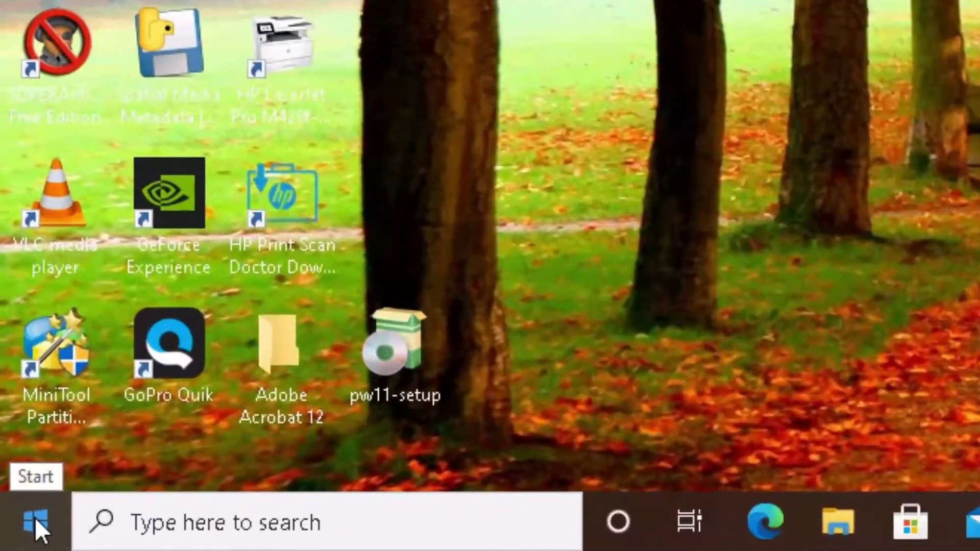
Step: In Settings > Privacy > Location, clear this device's location history
left_click(13, 541)
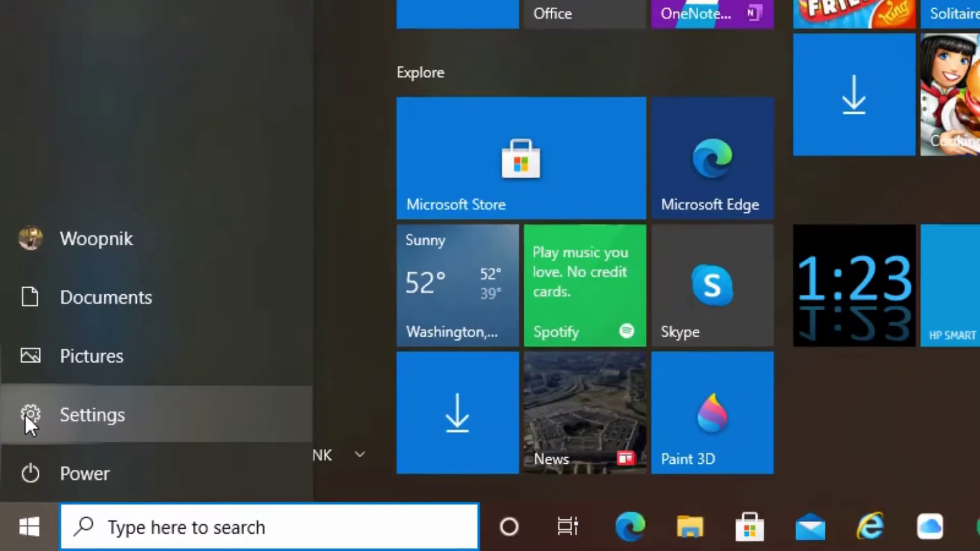
left_click(29, 386)
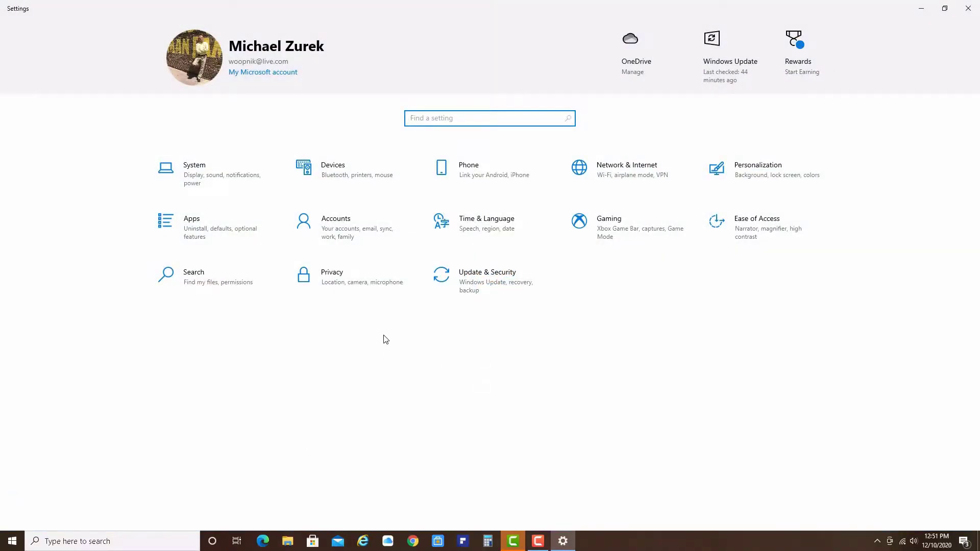
left_click(335, 279)
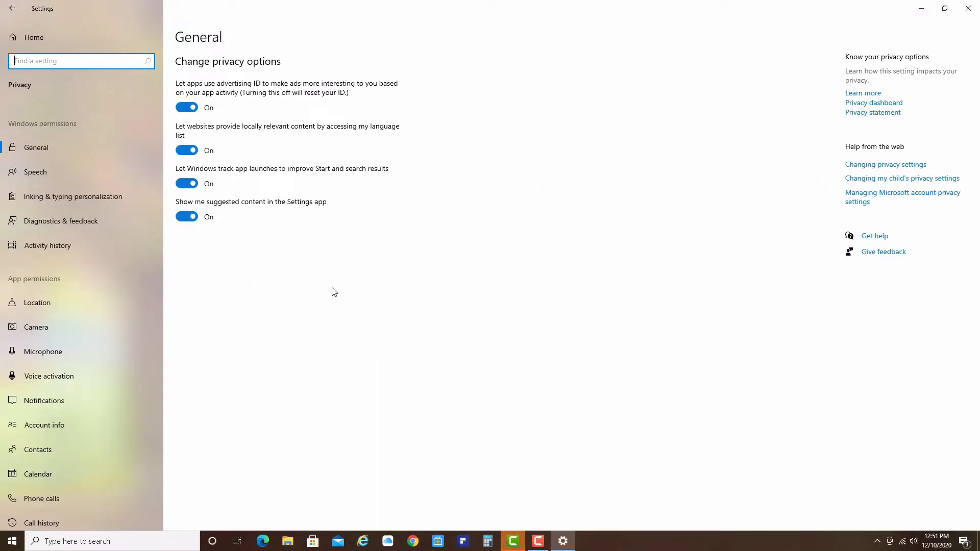
left_click(29, 305)
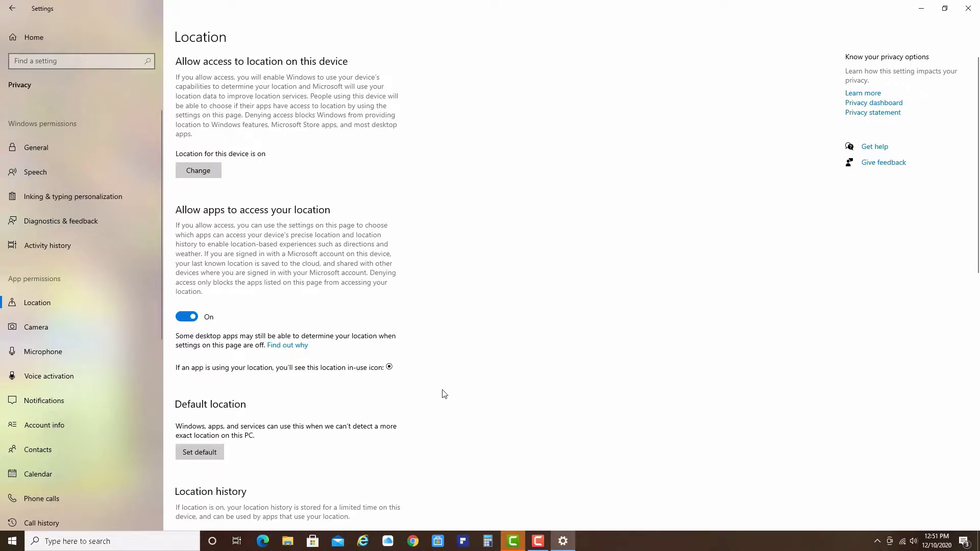
scroll(445, 392, "down", 5)
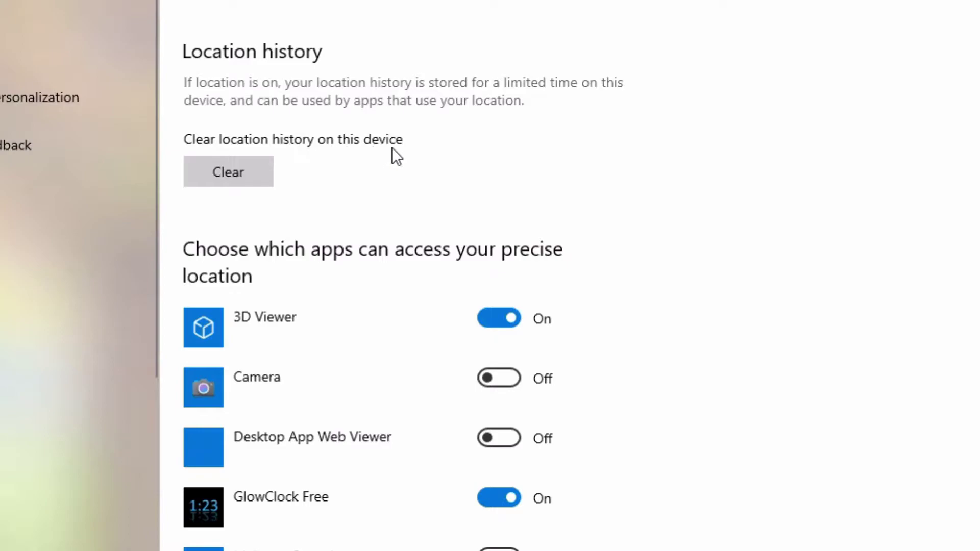
left_click(216, 173)
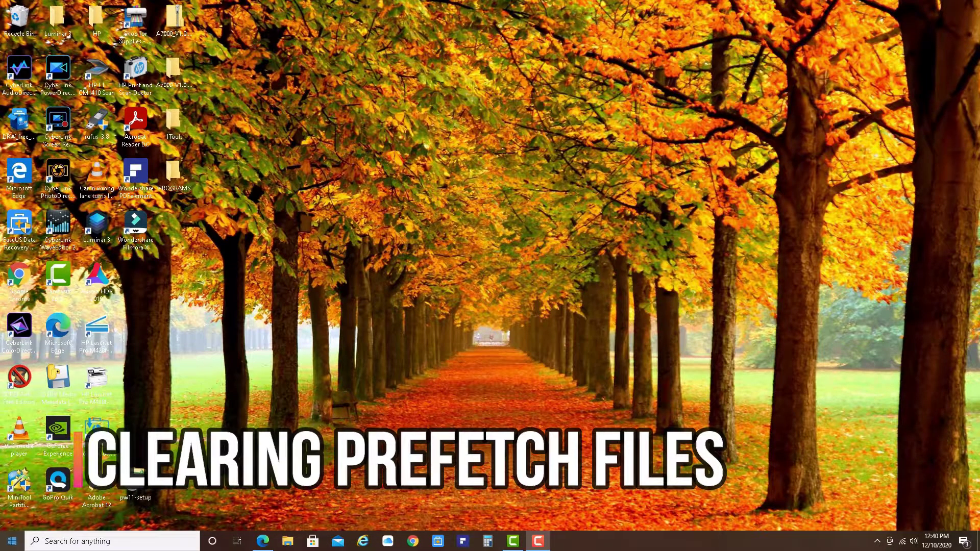
Step: Run 'prefetch' and grant permanent access to open C:\Windows\Prefetch with 252 items
right_click(12, 542)
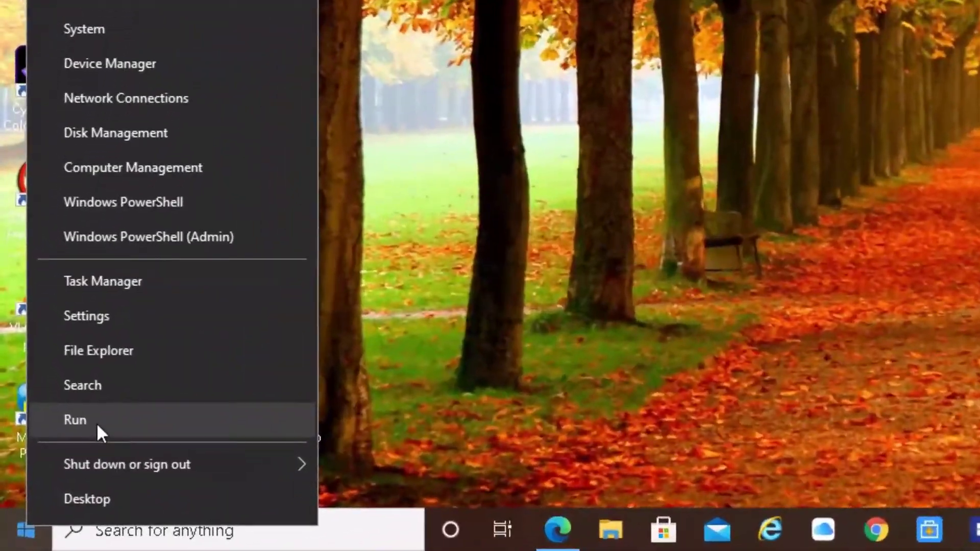
left_click(96, 423)
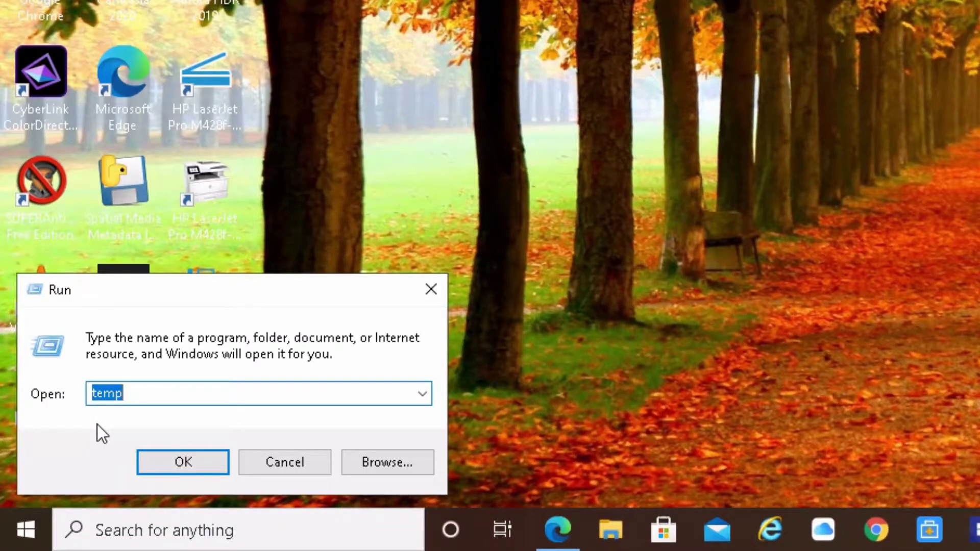
key("BackSpace")
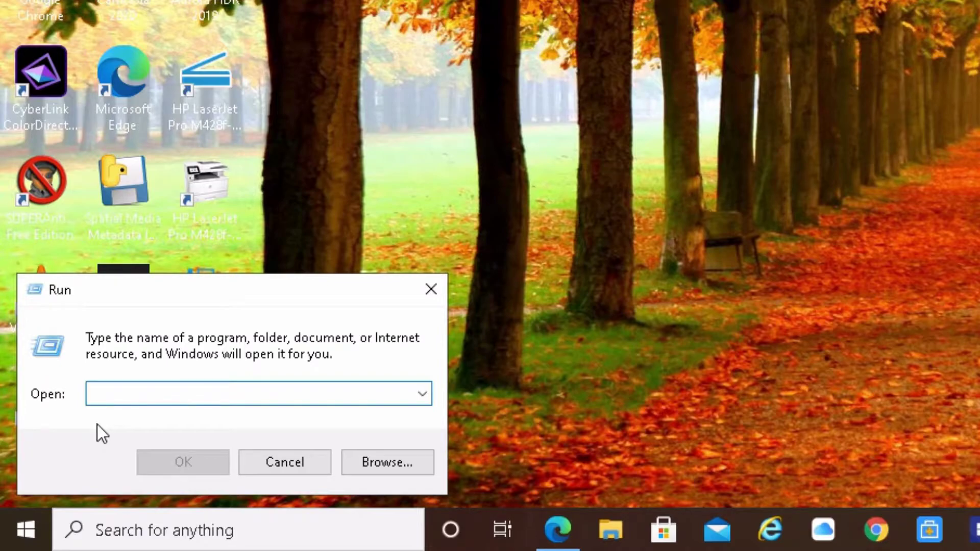
type("pr")
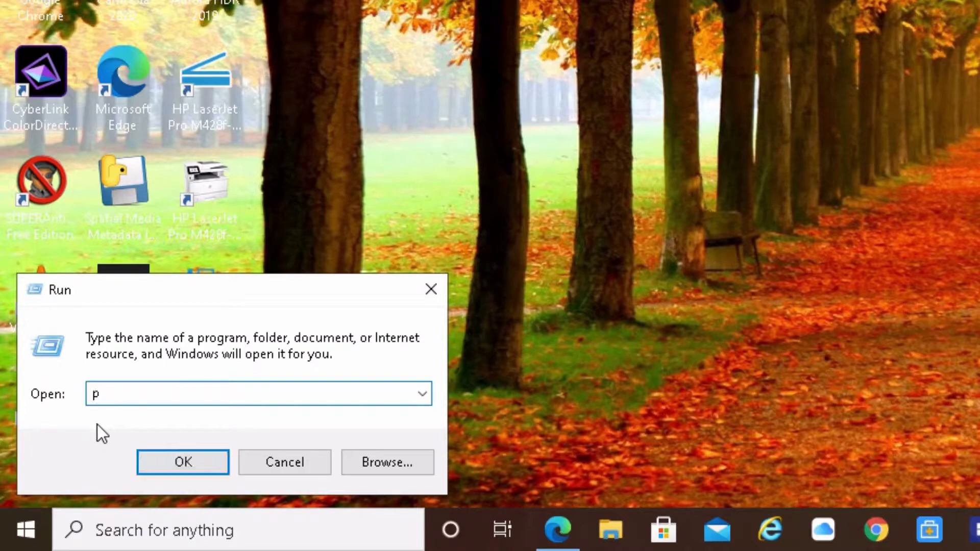
type("efetch")
key("Return")
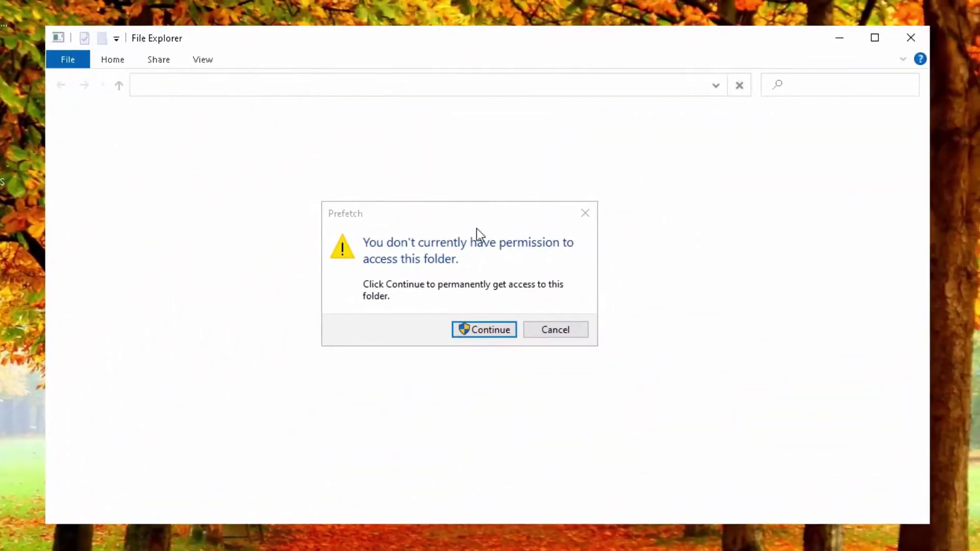
left_click(477, 329)
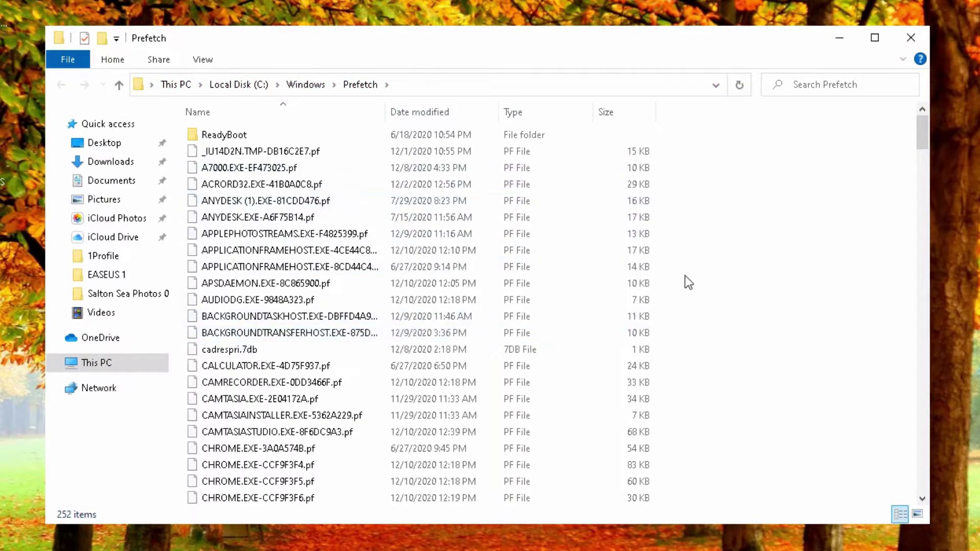
Step: Select all 252 Prefetch items, from ReadyBoot to the last file, and check their total size
scroll(329, 310, "down", 14)
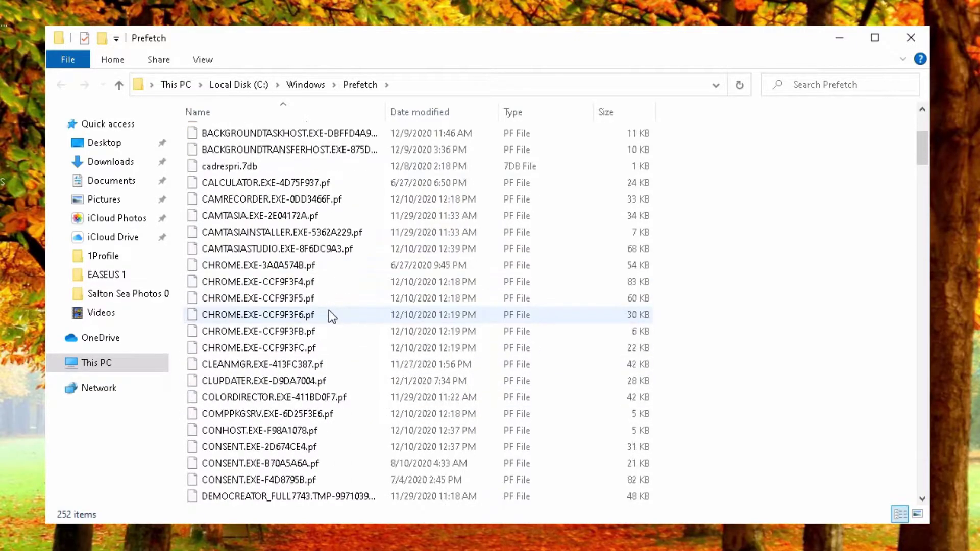
scroll(329, 310, "down", 20)
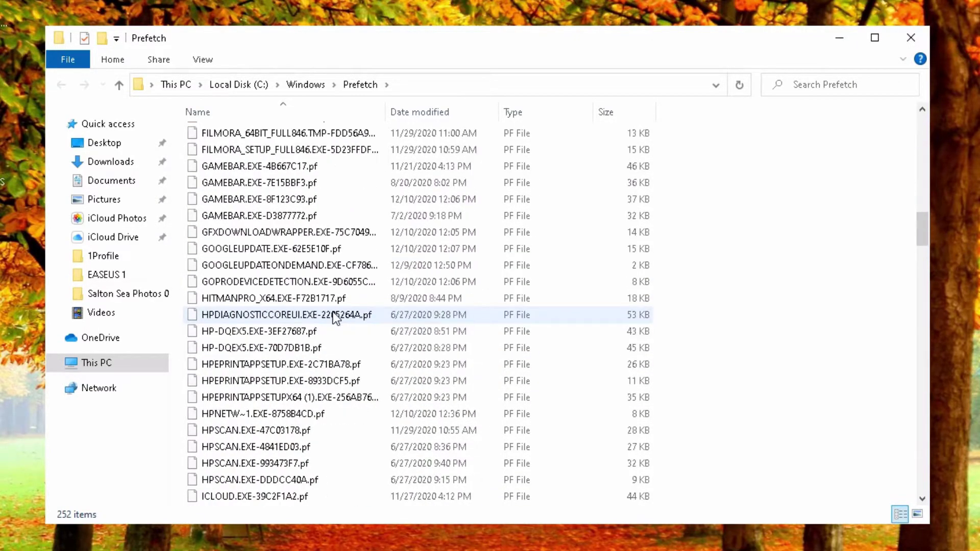
scroll(347, 315, "down", 20)
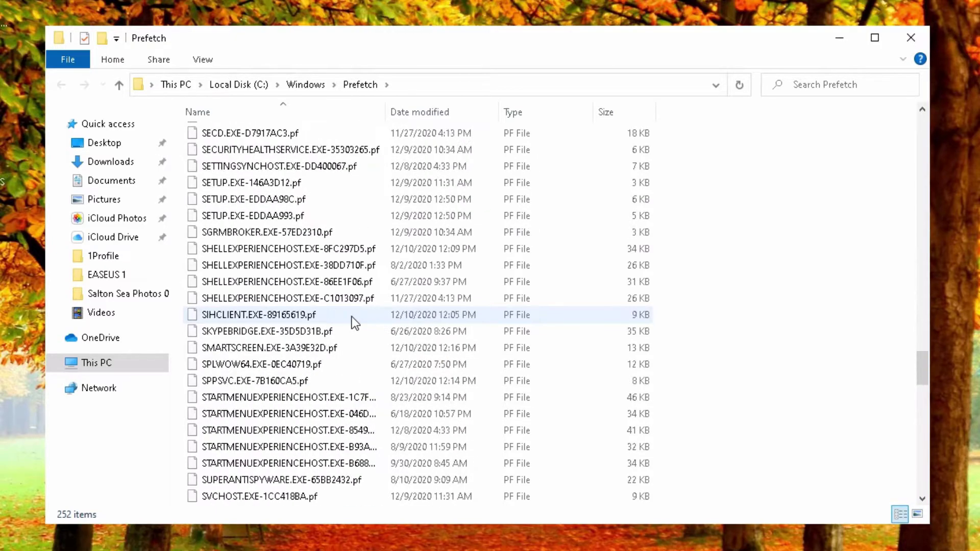
scroll(357, 318, "down", 7)
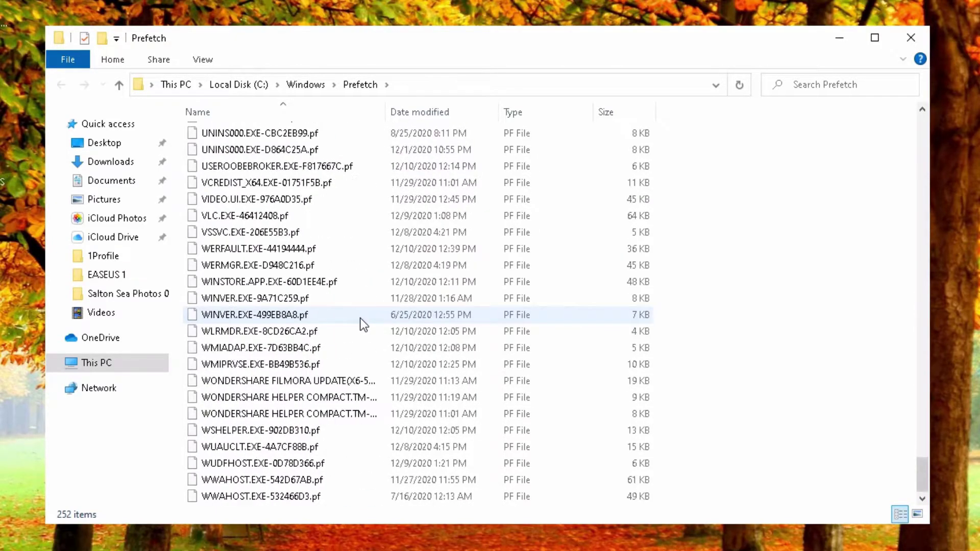
scroll(363, 325, "up", 11)
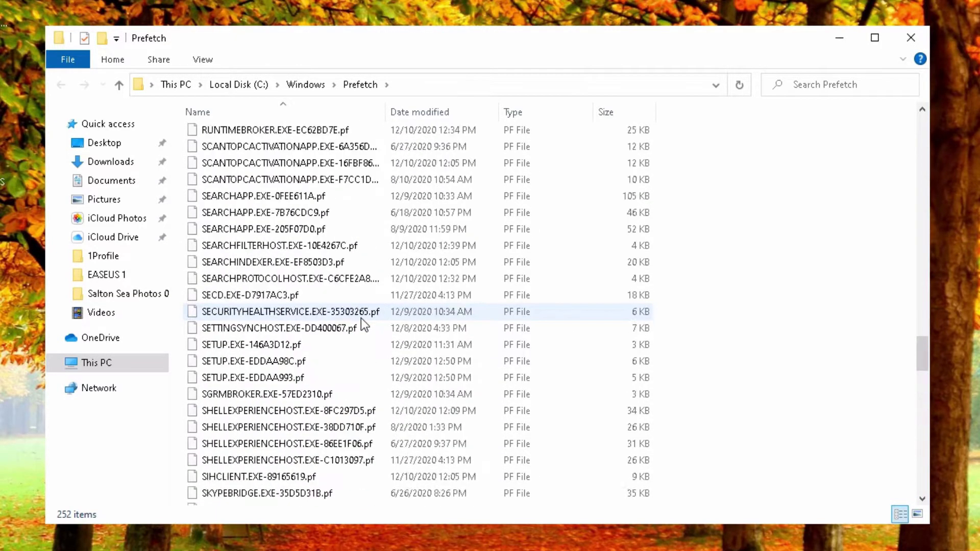
scroll(361, 318, "up", 20)
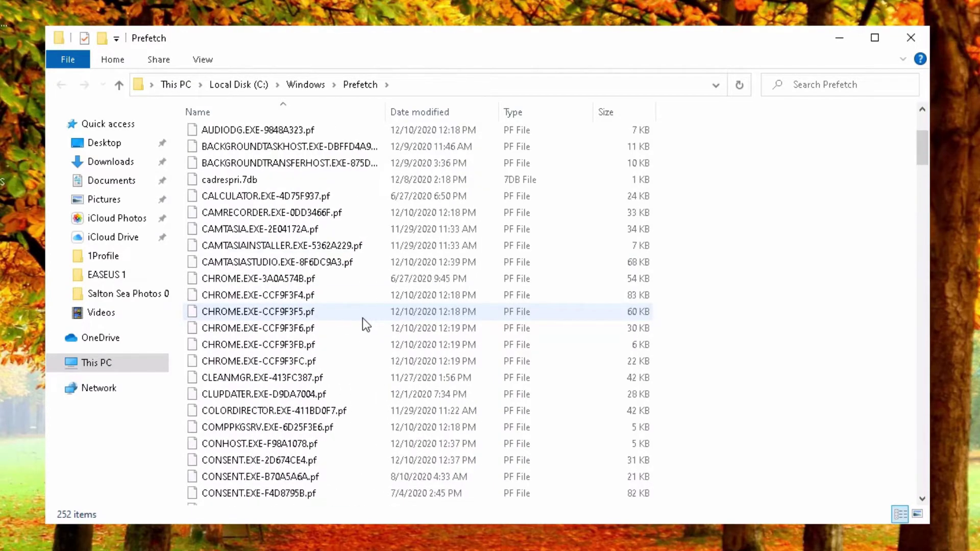
scroll(362, 317, "up", 4)
left_click(254, 132)
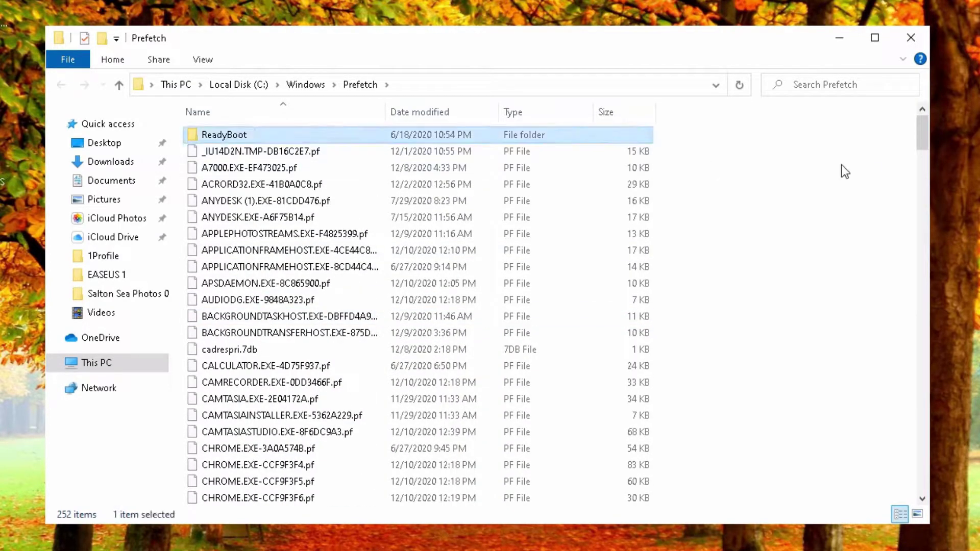
left_click_drag(925, 148, 939, 501)
left_click(280, 501, "shift")
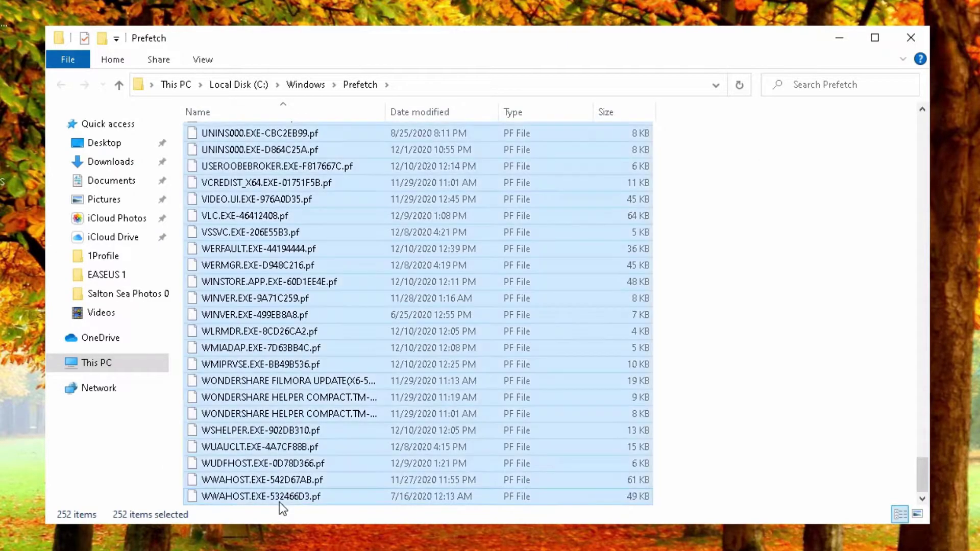
right_click(362, 253)
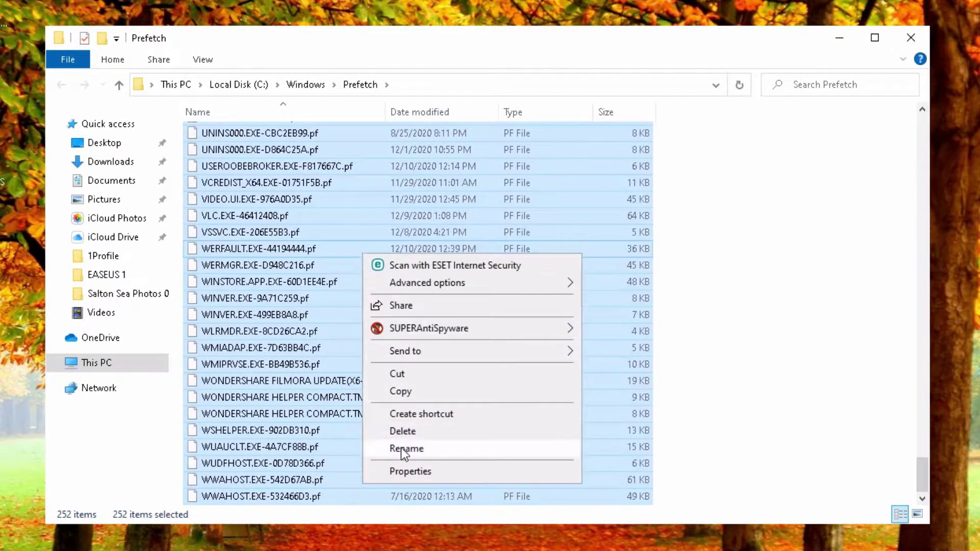
left_click(402, 471)
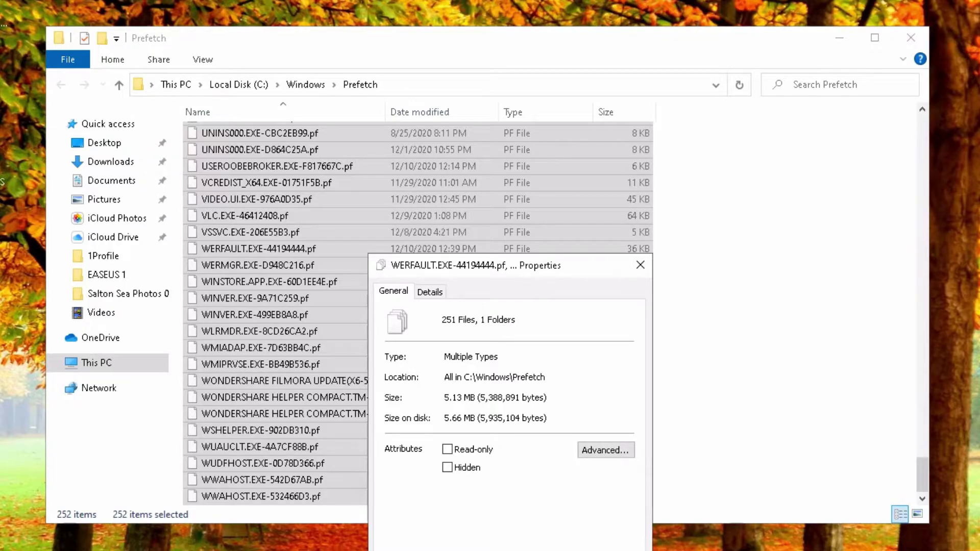
key("Escape")
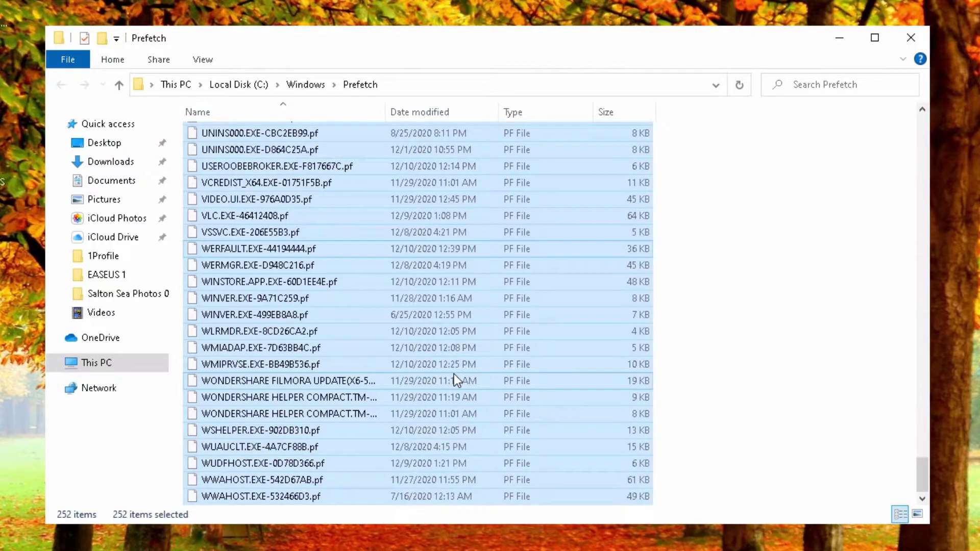
Step: Delete the selected items, skipping the in-use PfPre_bd03b528.mkd file for all current items
key("Delete")
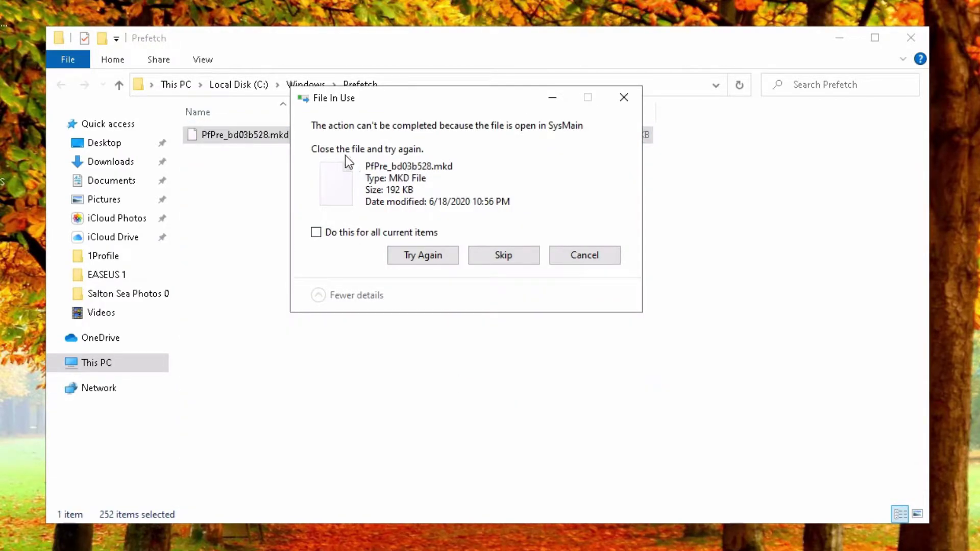
left_click(315, 232)
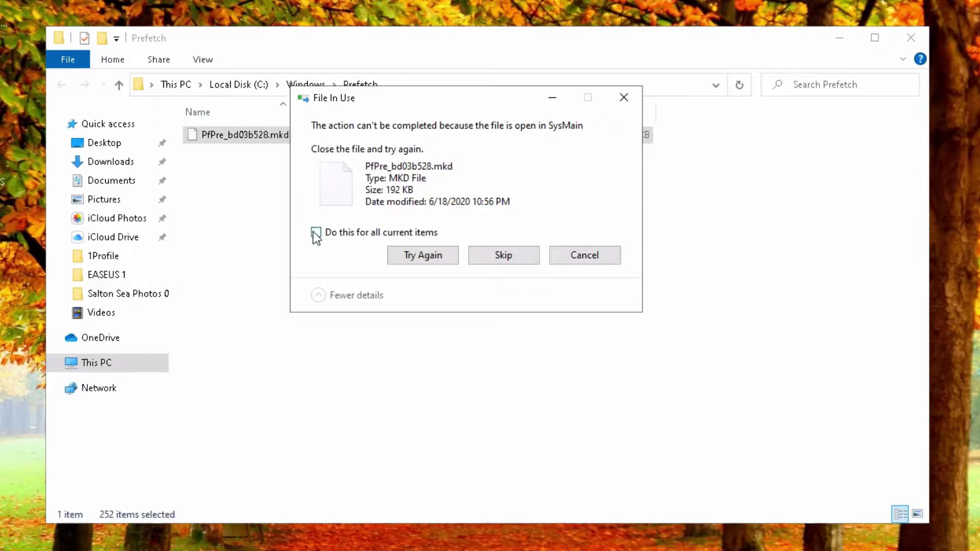
left_click(499, 257)
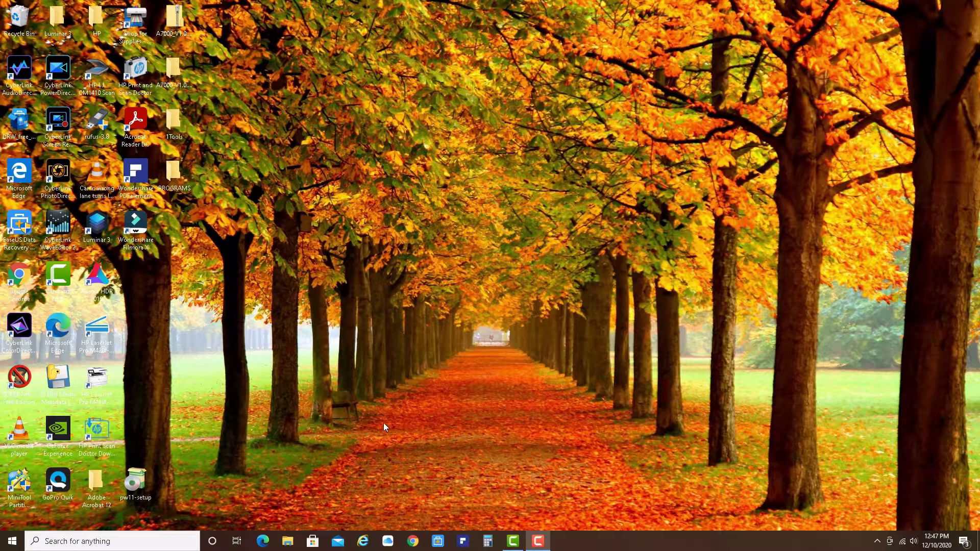
Step: Launch Edge and go to Settings > Privacy, search, and services
left_click(261, 541)
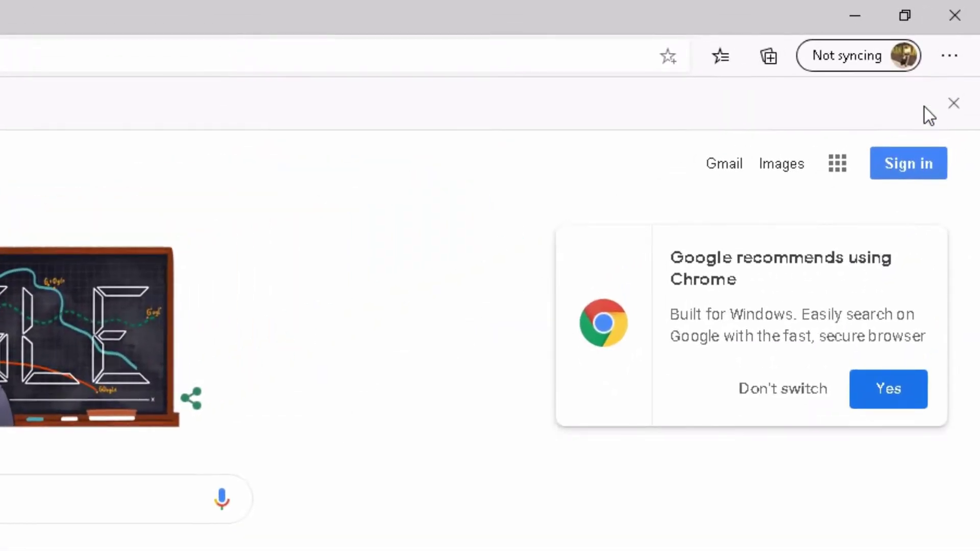
left_click(949, 57)
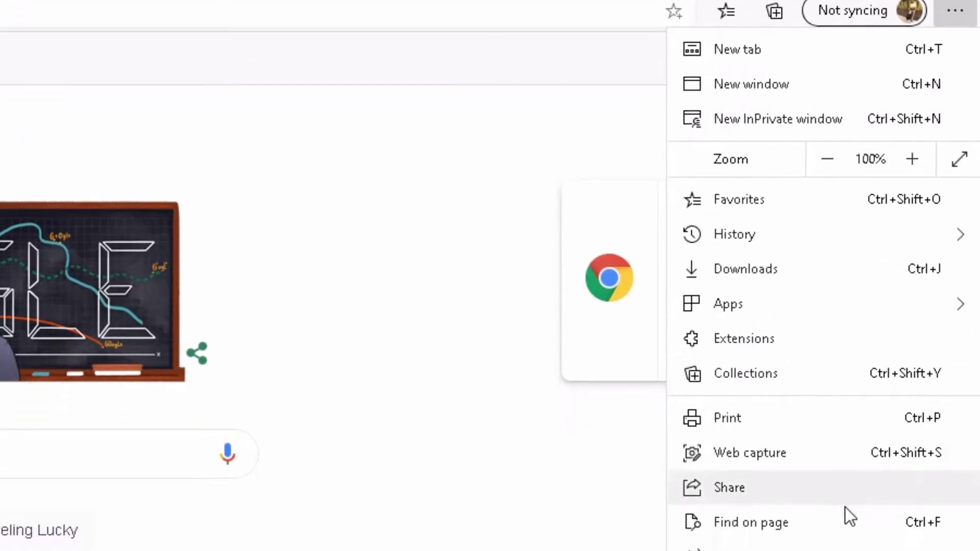
left_click(822, 270)
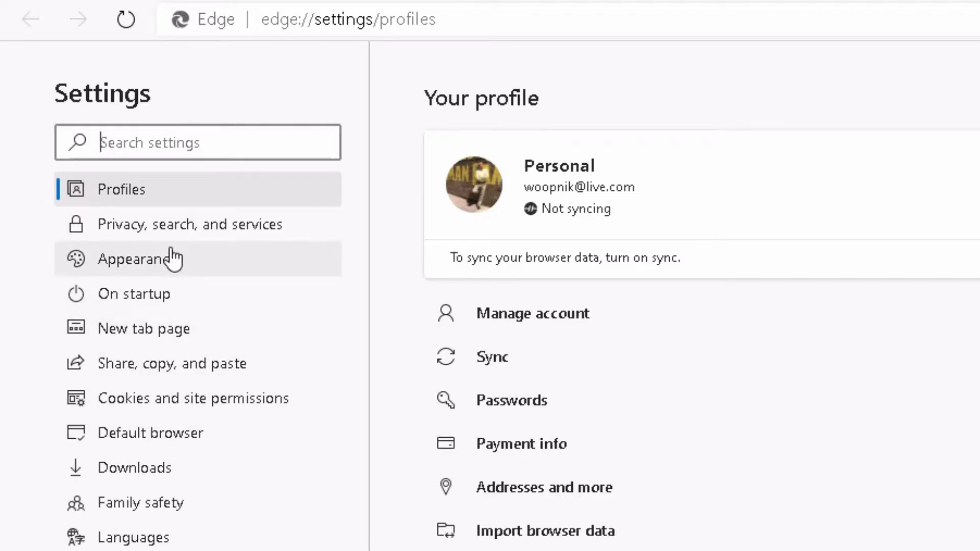
left_click(220, 230)
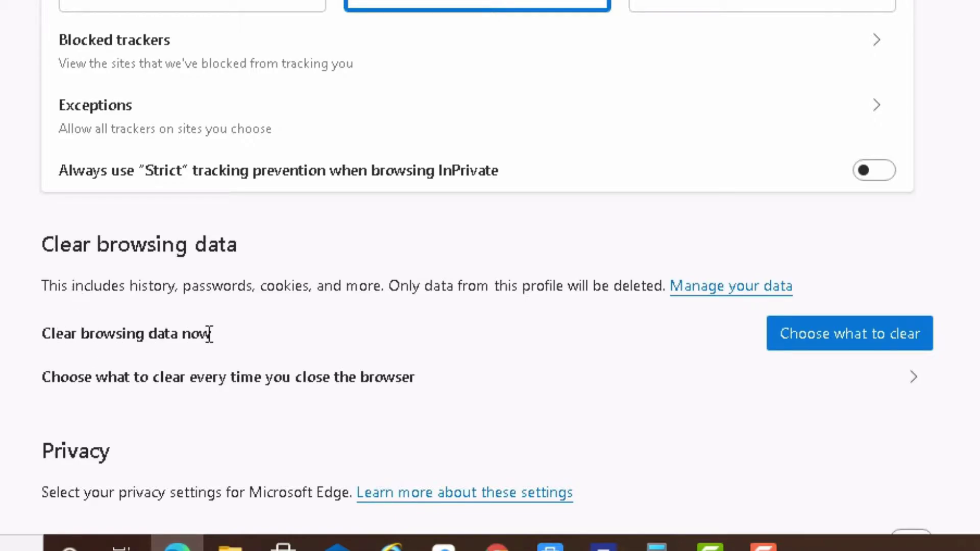
Step: Clear the last hour's browsing data, leaving Passwords, Autofill and Site permissions unchecked
left_click(819, 337)
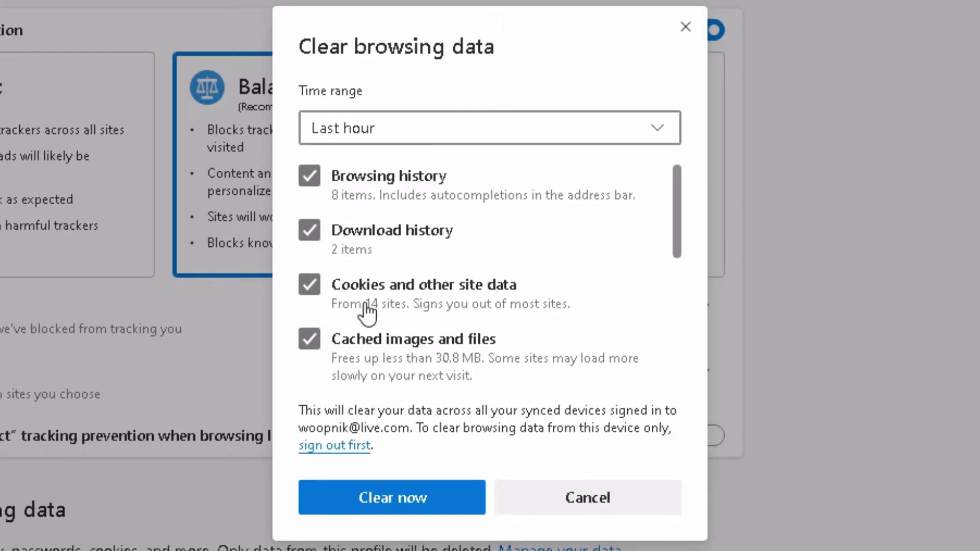
left_click_drag(679, 225, 679, 293)
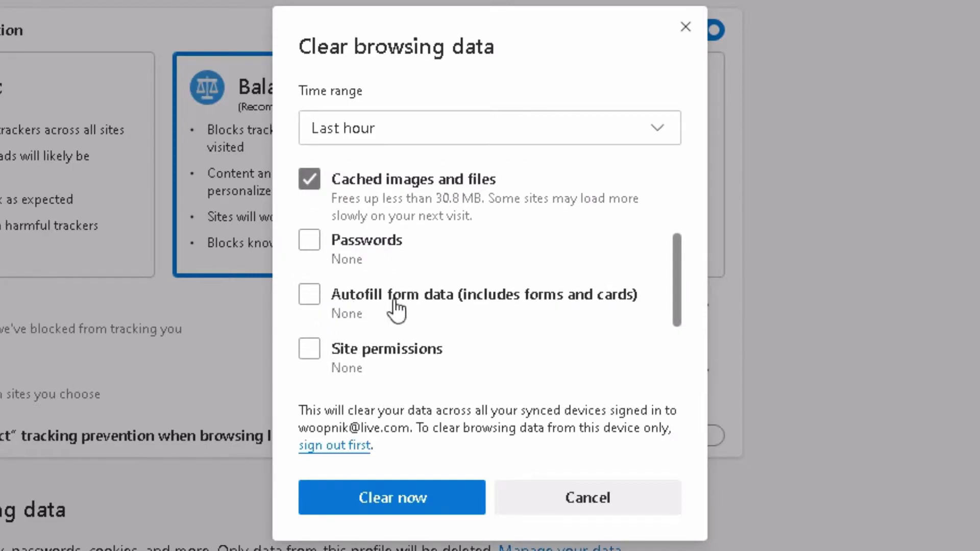
left_click(309, 242)
left_click(309, 296)
left_click(309, 350)
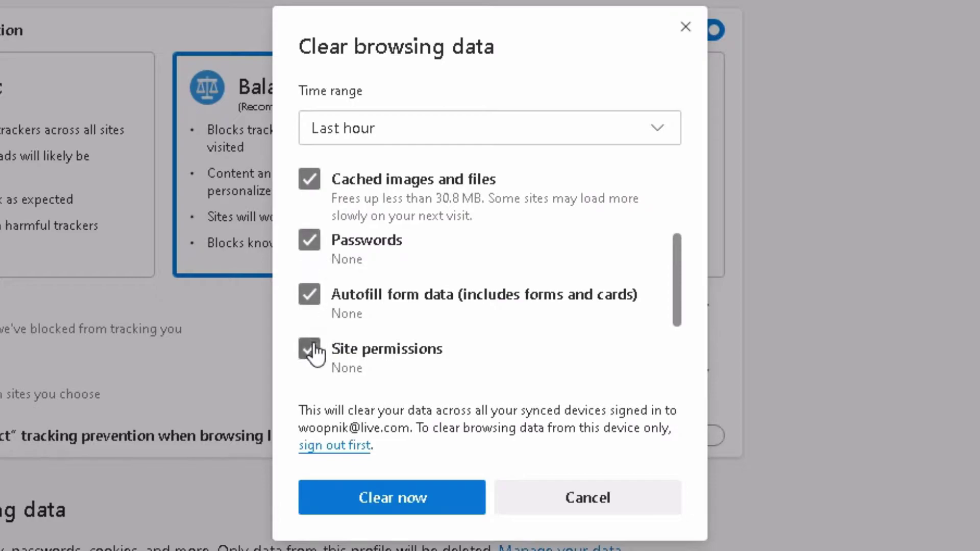
left_click(309, 350)
left_click(309, 295)
left_click(308, 244)
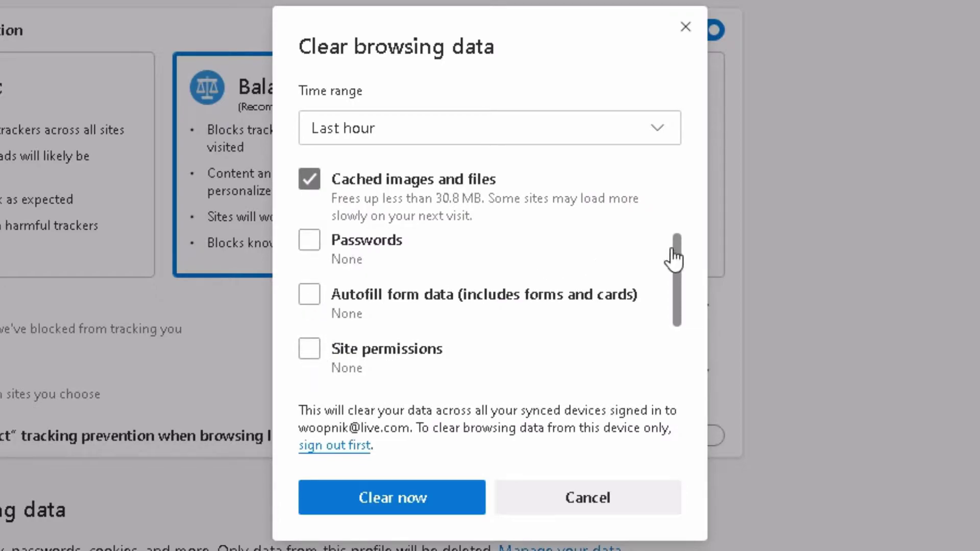
left_click_drag(677, 258, 665, 174)
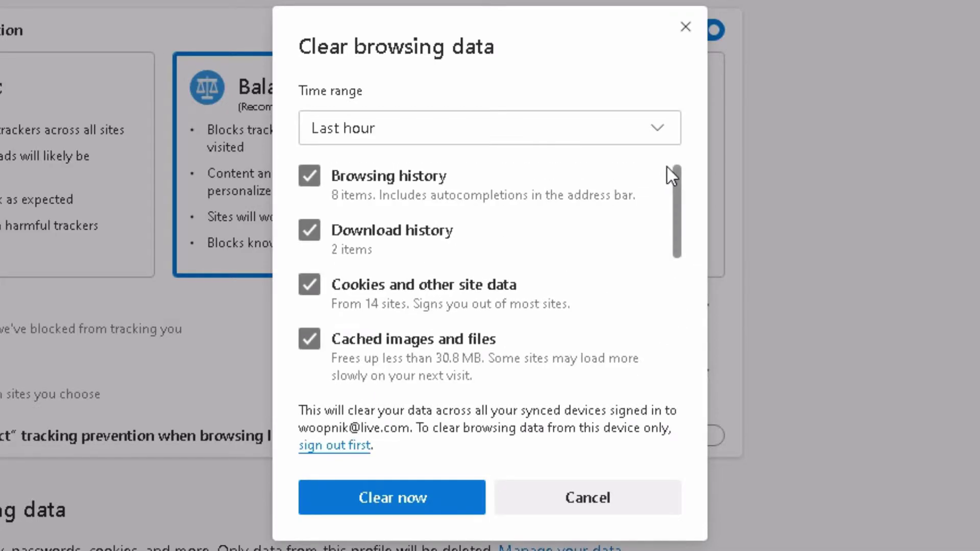
left_click(408, 505)
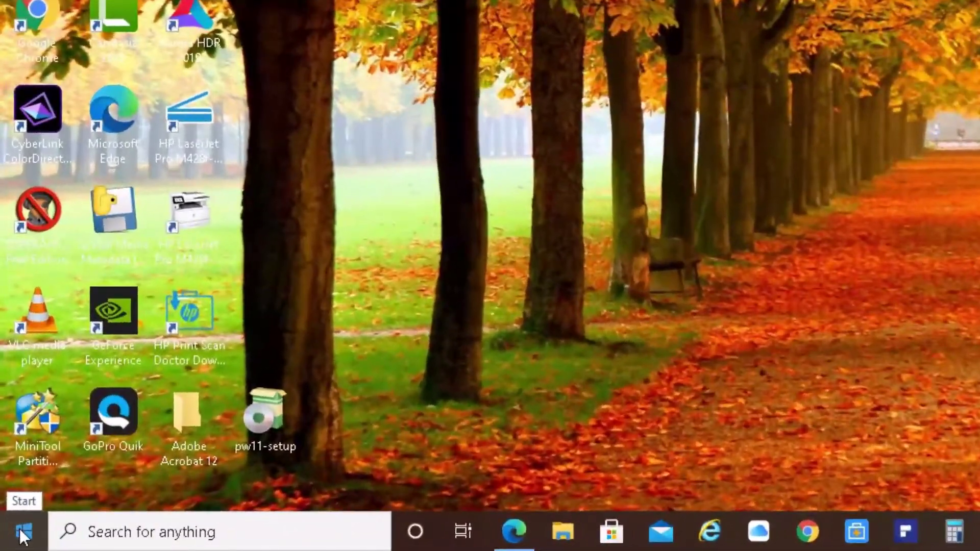
Step: Run wsreset from the Run dialog, replacing the previous prefetch entry
right_click(19, 535)
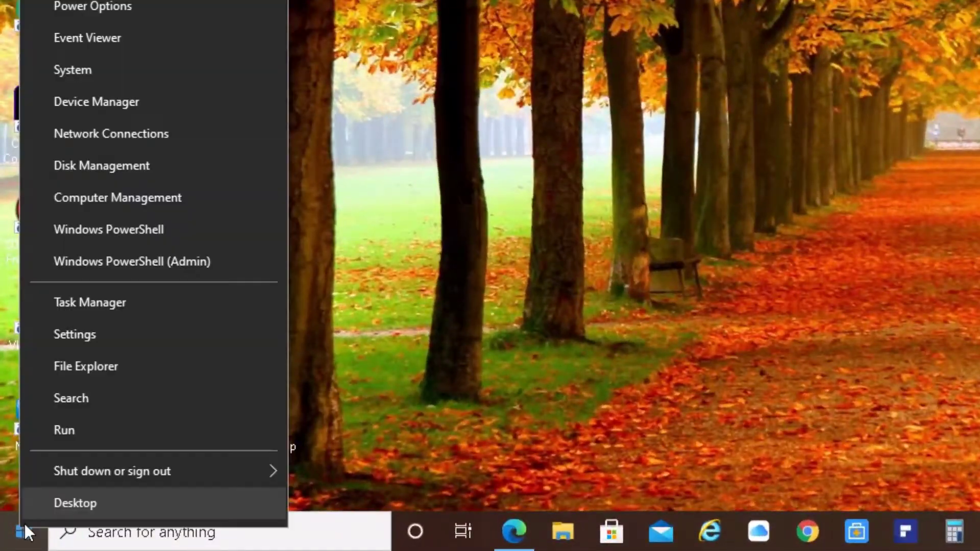
left_click(71, 432)
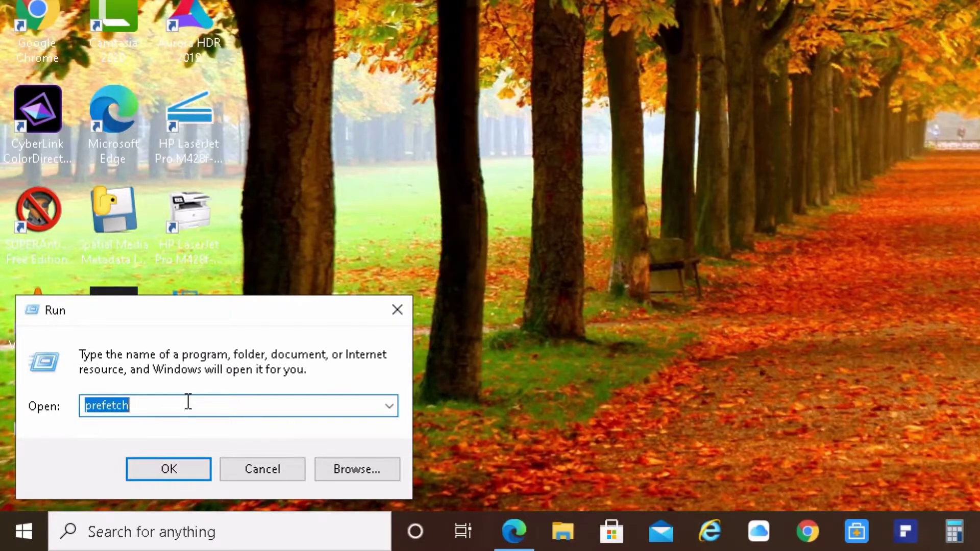
key("BackSpace")
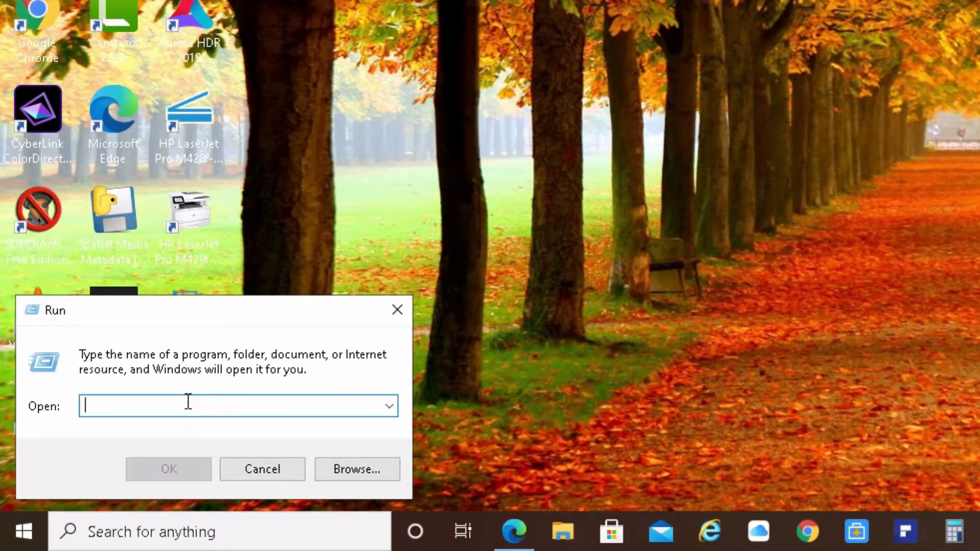
type("w")
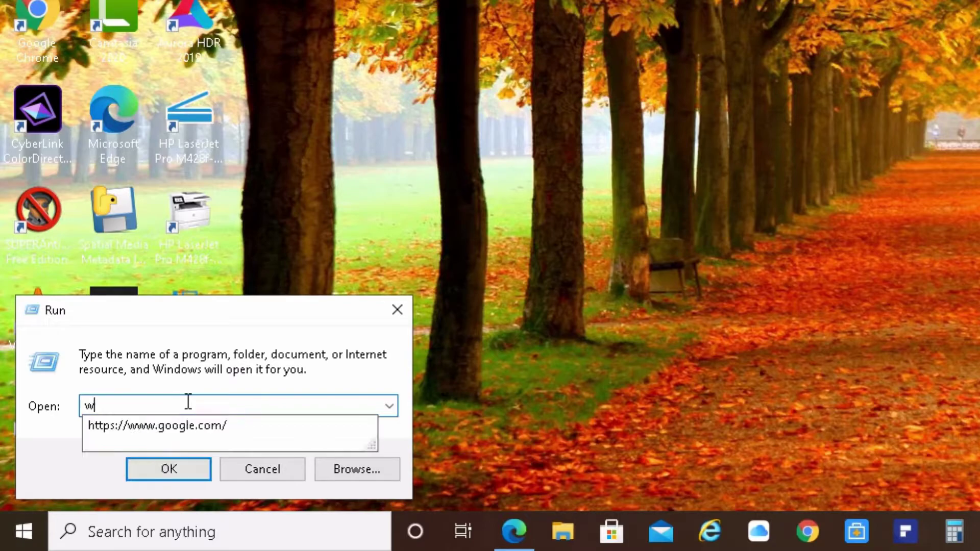
type("s")
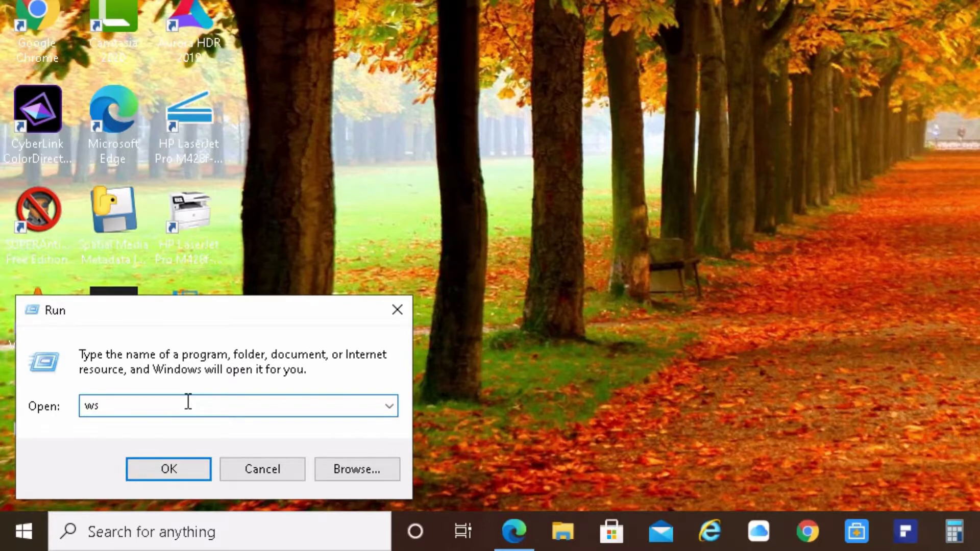
type("reset")
key("Return")
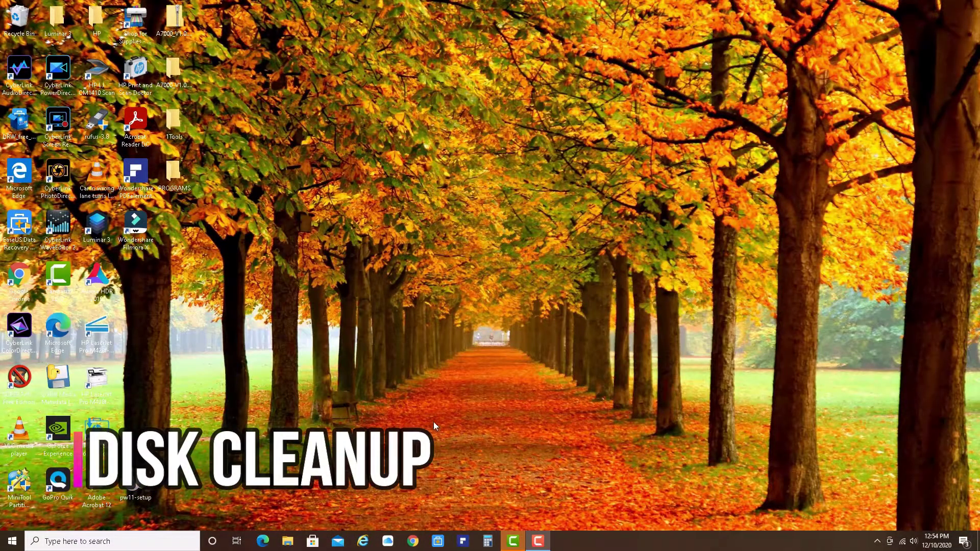
Step: Search 'clean' to launch Disk Cleanup and choose drive (C:)
left_click(91, 542)
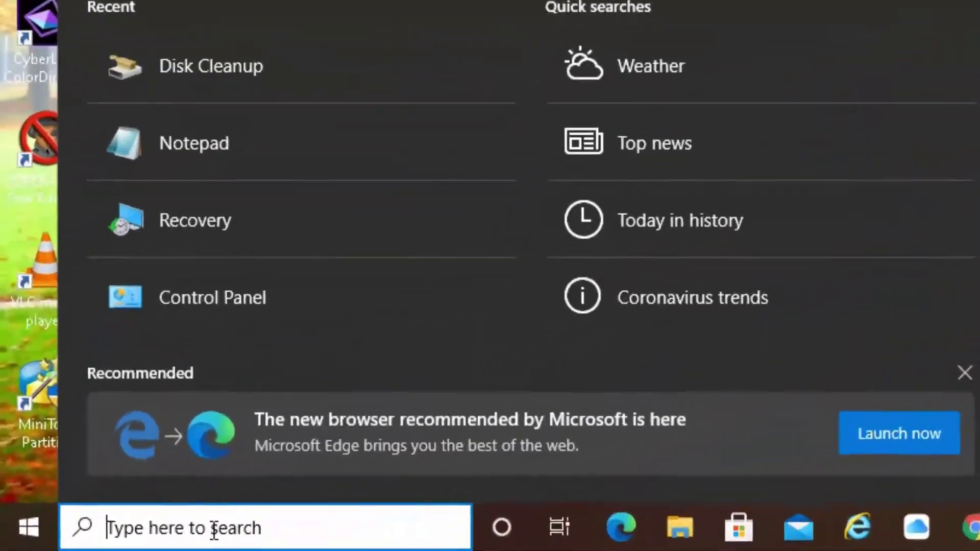
type("c")
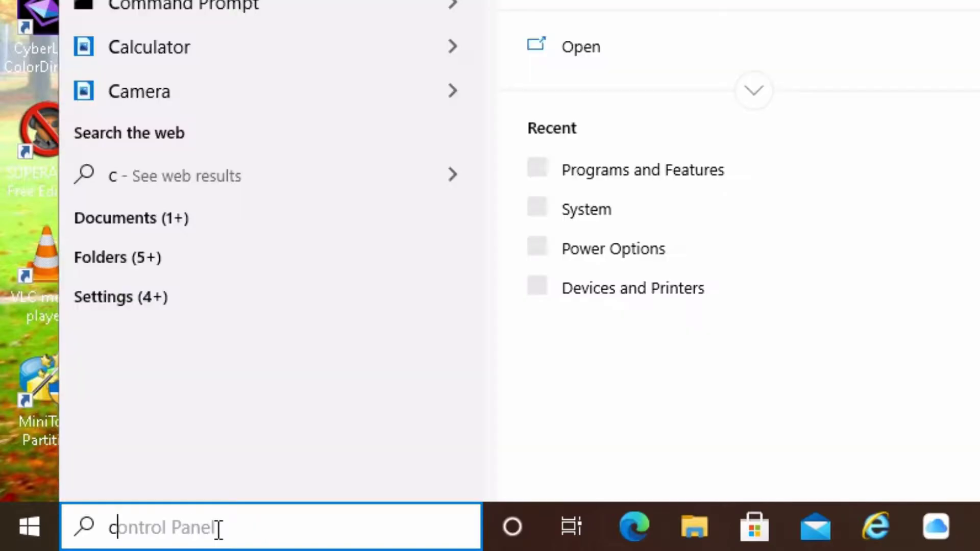
type("lea")
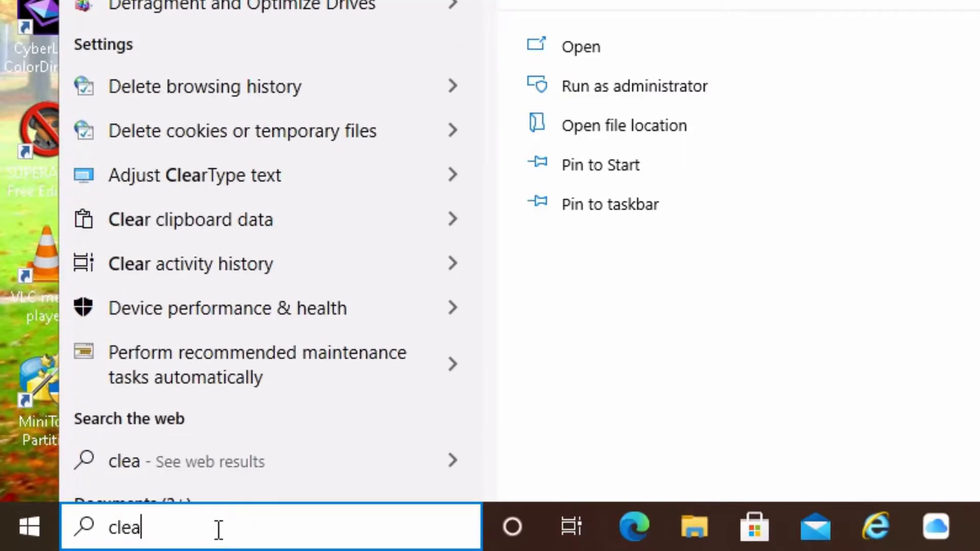
type("n")
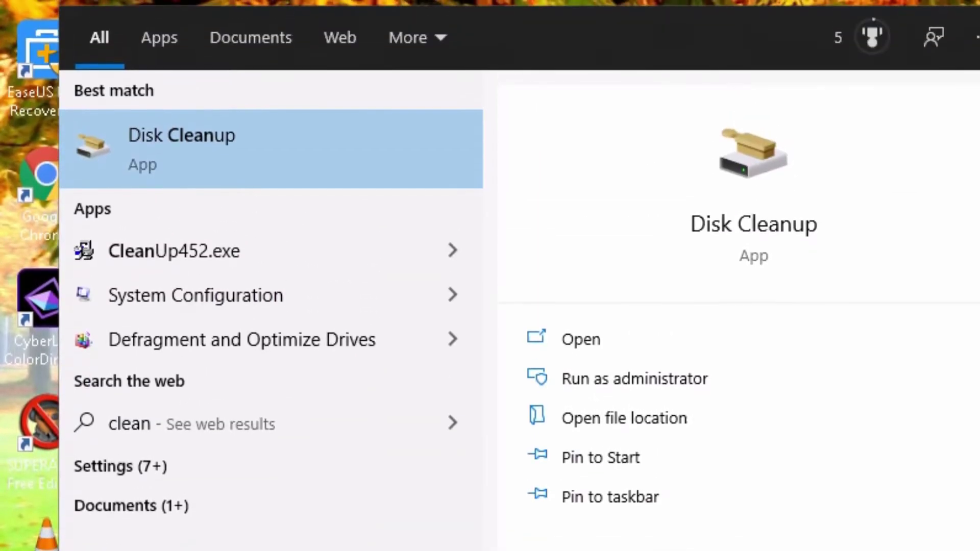
key("Return")
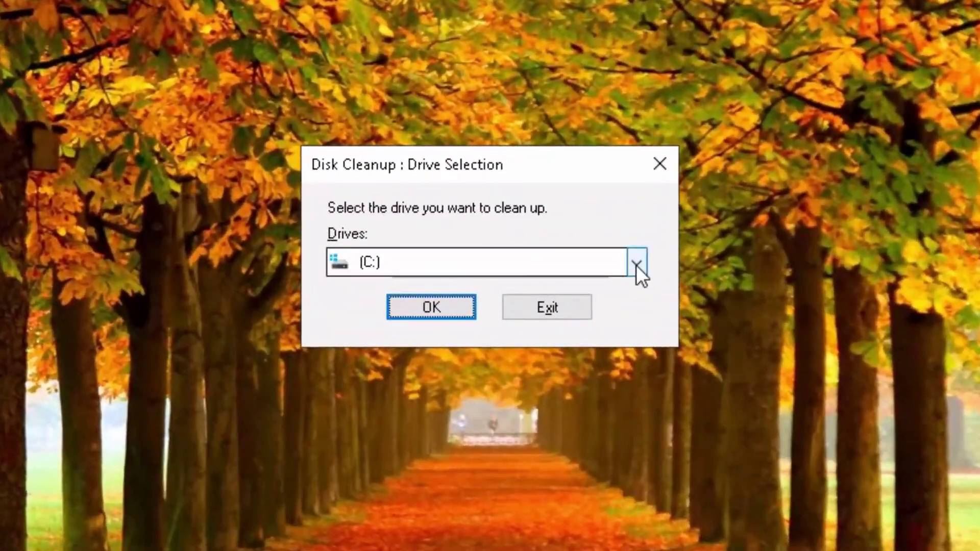
left_click(550, 270)
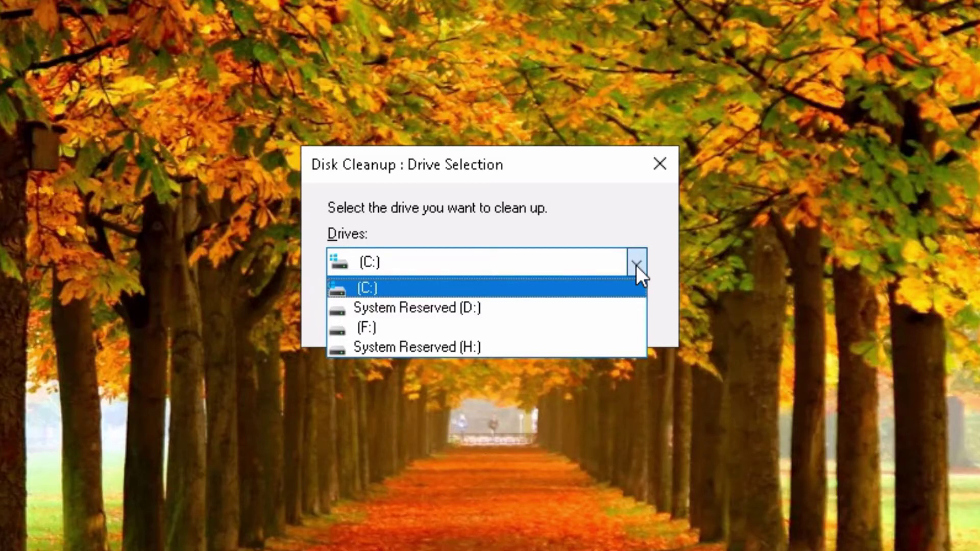
left_click(577, 265)
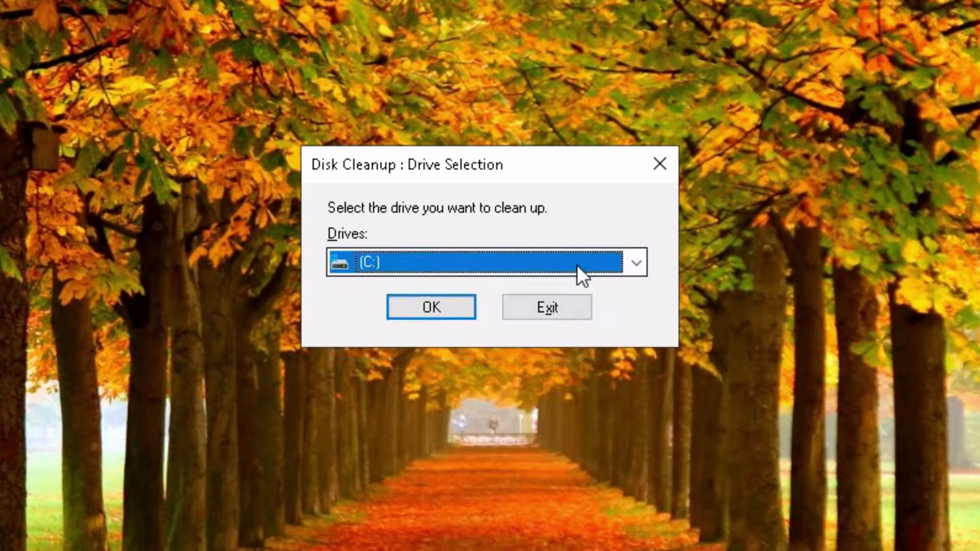
Step: Scan C: and tick only Downloaded Program Files, Temporary Internet Files and Recycle Bin (839 MB)
left_click(434, 310)
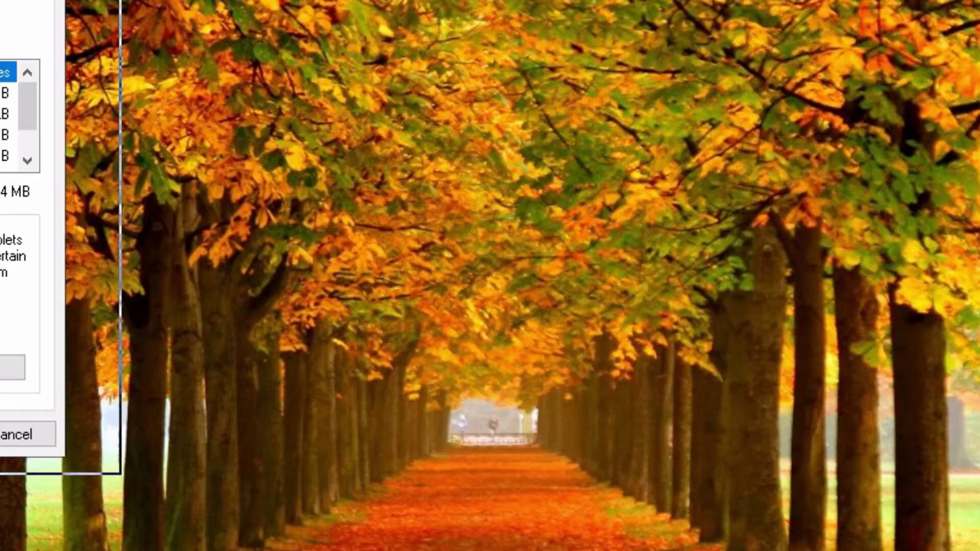
left_click_drag(0, 3, 505, 56)
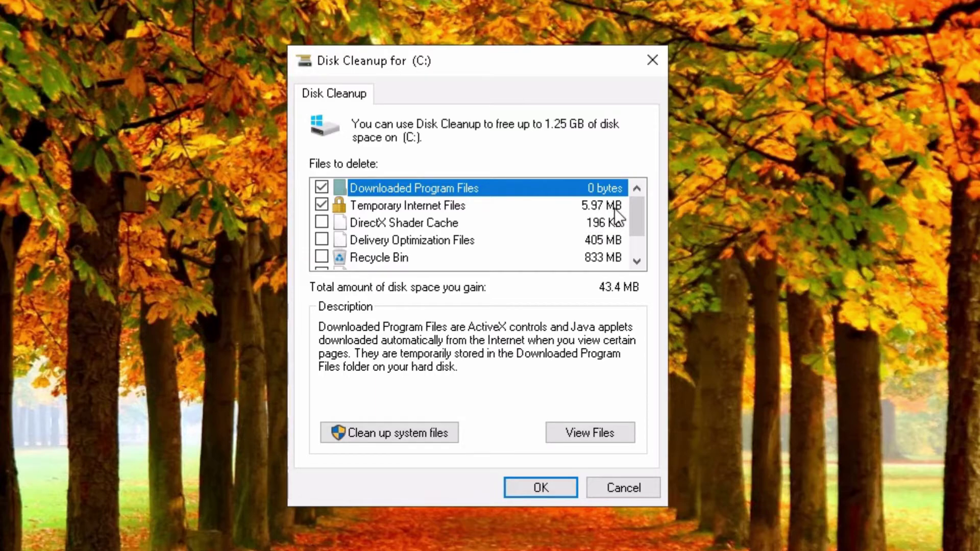
left_click(322, 223)
left_click(321, 240)
left_click(321, 258)
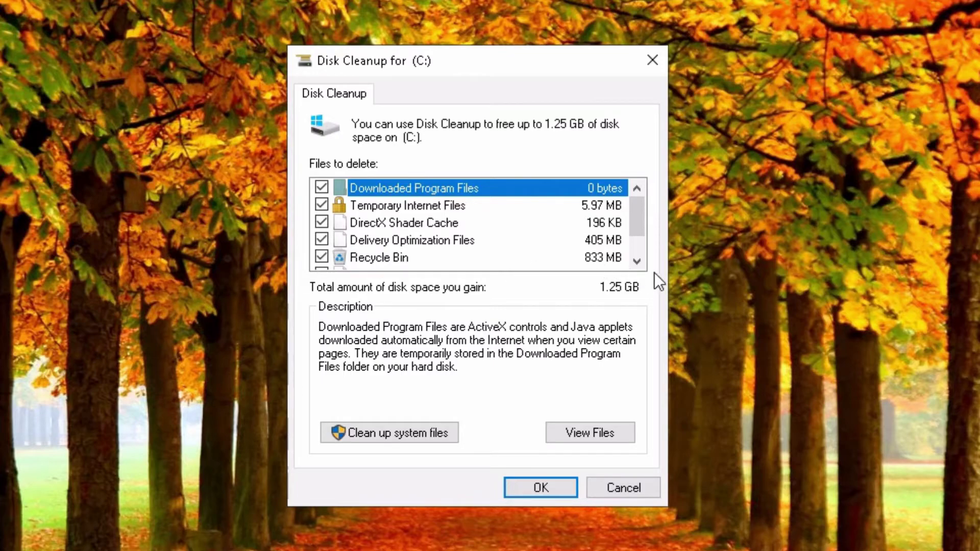
left_click(638, 263)
left_click(638, 262)
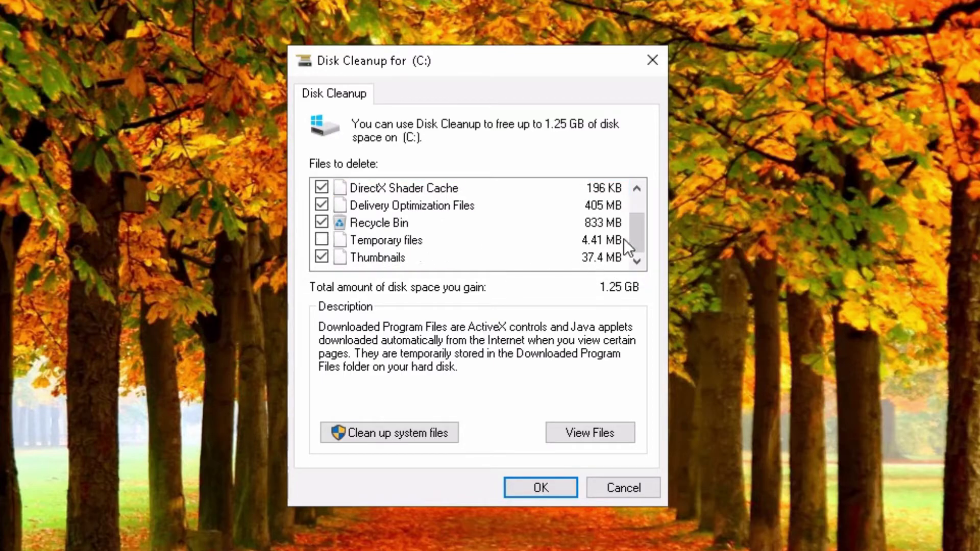
left_click(319, 241)
left_click_drag(633, 242, 636, 222)
left_click(322, 257)
left_click(322, 240)
left_click(322, 205)
left_click(322, 188)
left_click(636, 187)
left_click(636, 188)
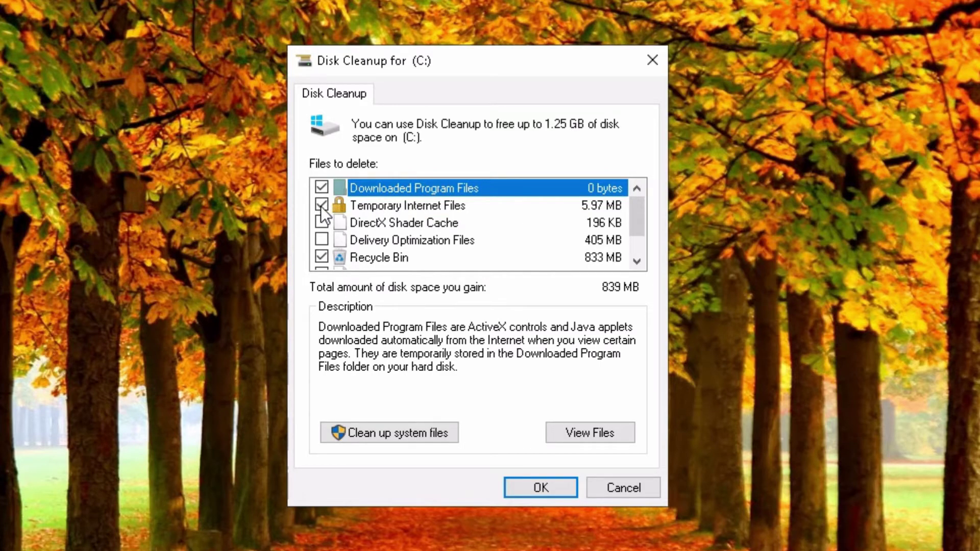
Step: Confirm deleting the files and continue past the Folder Access Denied prompt
left_click(521, 488)
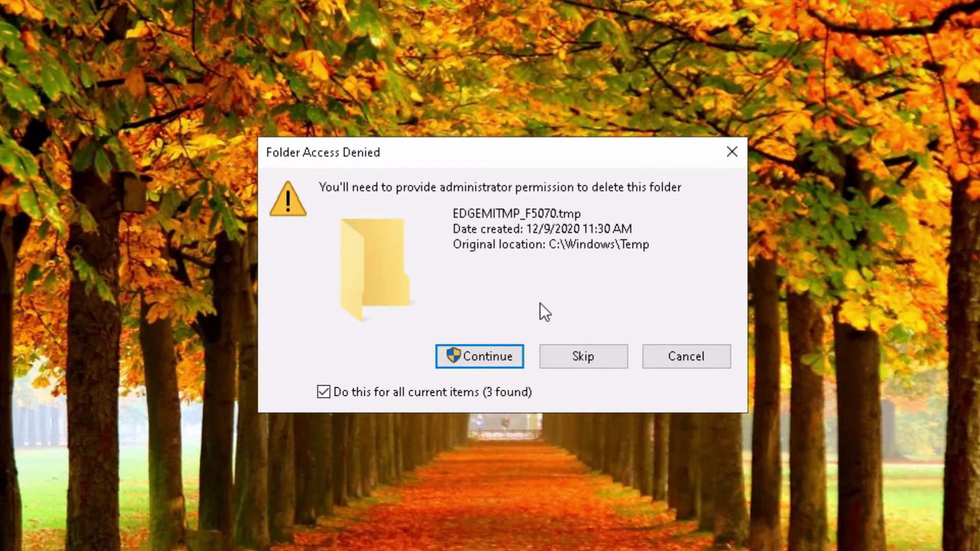
left_click(475, 358)
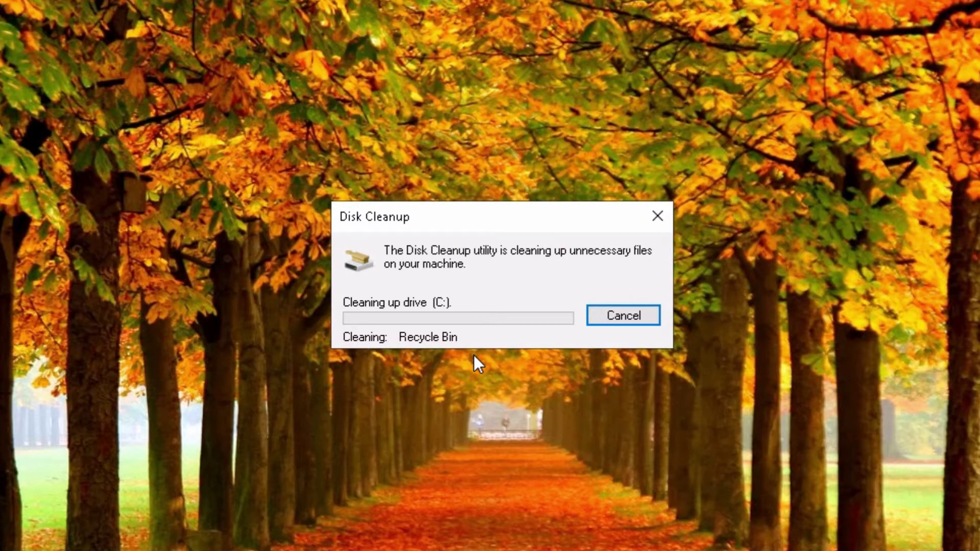